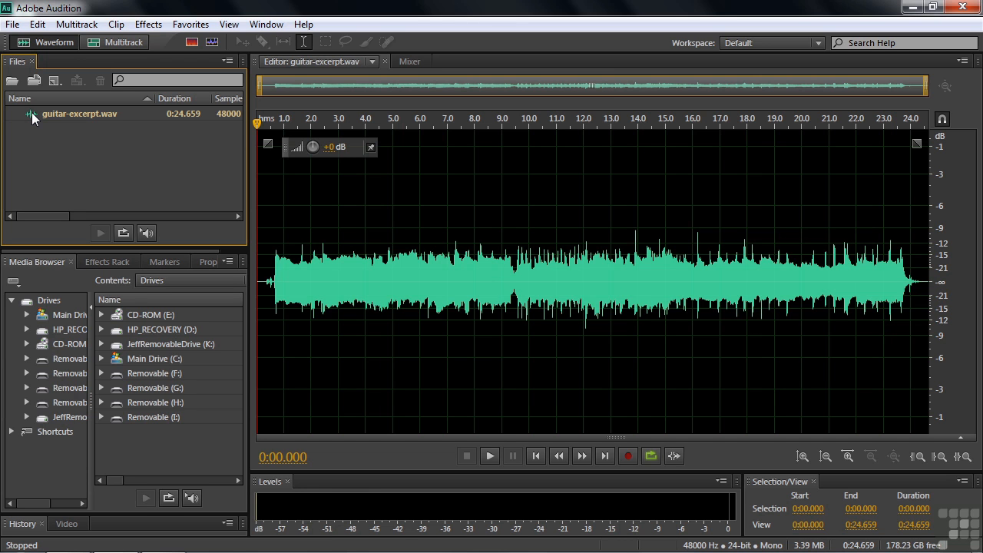
Start setting up a new multitrack session
{"action": "left_click", "coordinate": [13, 24]}
{"action": "mouse_move", "coordinate": [37, 43]}
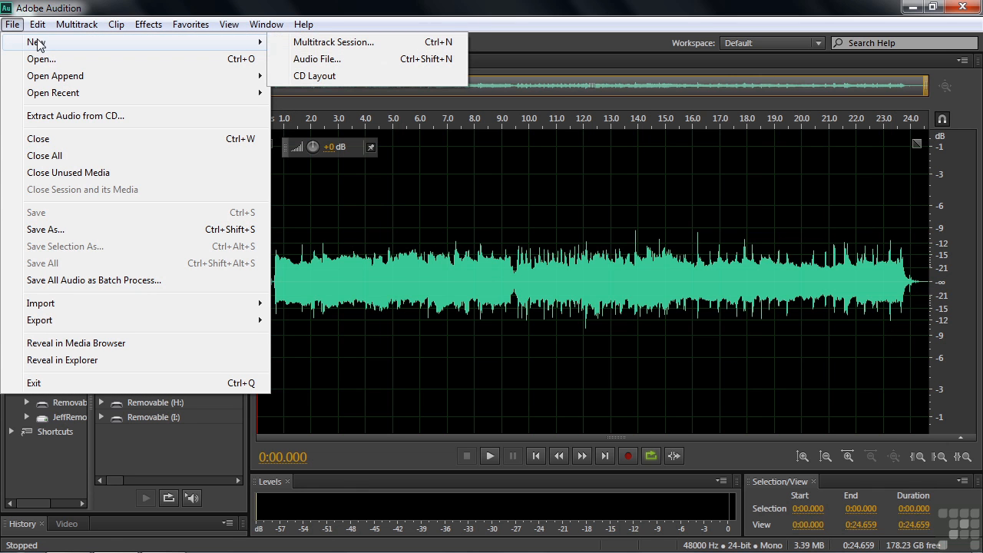
{"action": "left_click", "coordinate": [335, 42]}
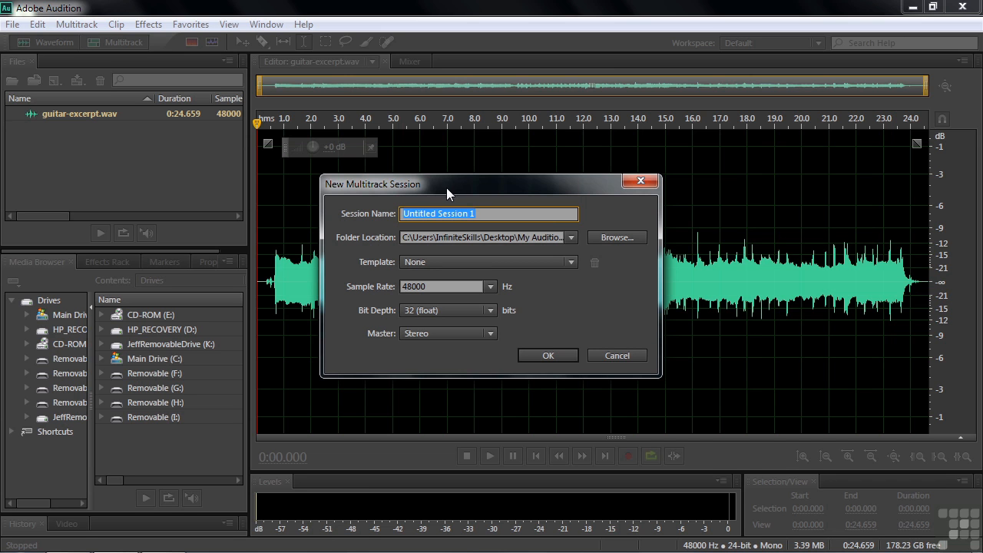
{"action": "left_click", "coordinate": [573, 263]}
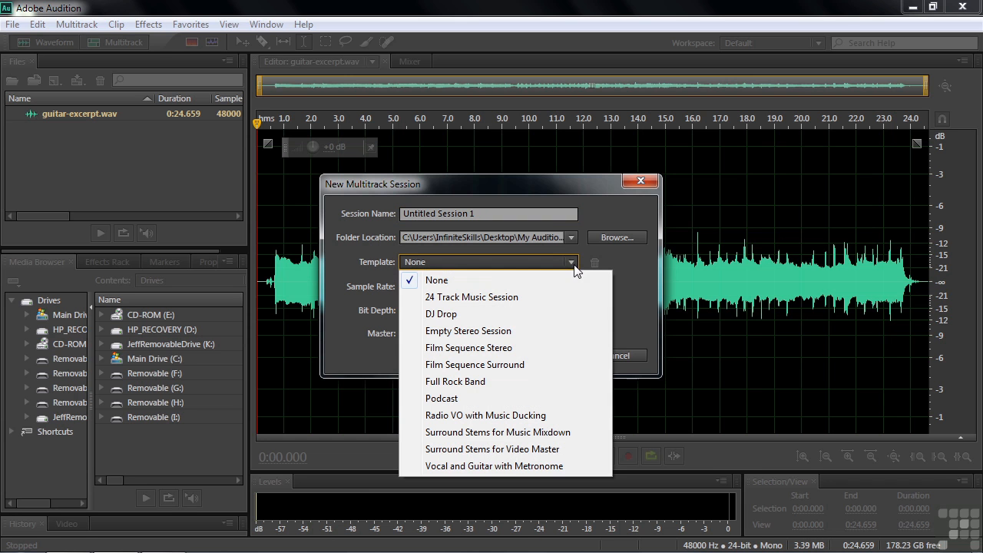
{"action": "left_click", "coordinate": [507, 332]}
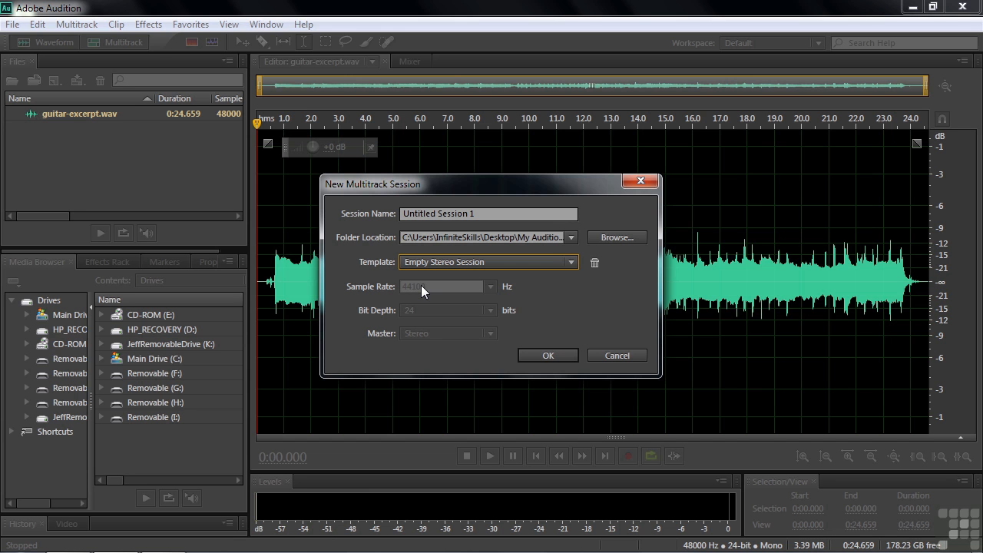
{"action": "left_click", "coordinate": [573, 262]}
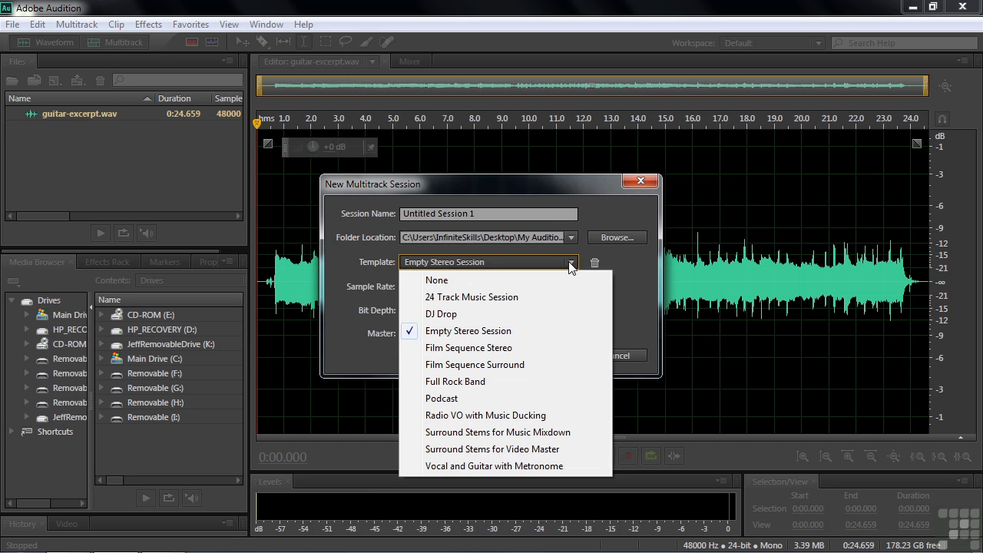
{"action": "left_click", "coordinate": [493, 278]}
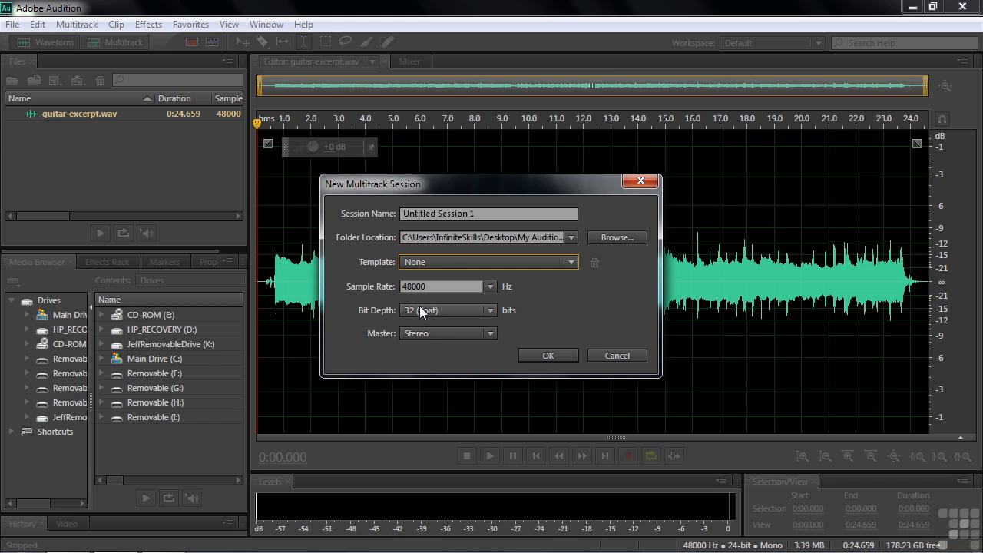
Name the session Multitrack template and create it without basing it on any template
{"action": "left_click", "coordinate": [487, 213]}
{"action": "type", "text": "Multitrack template"}
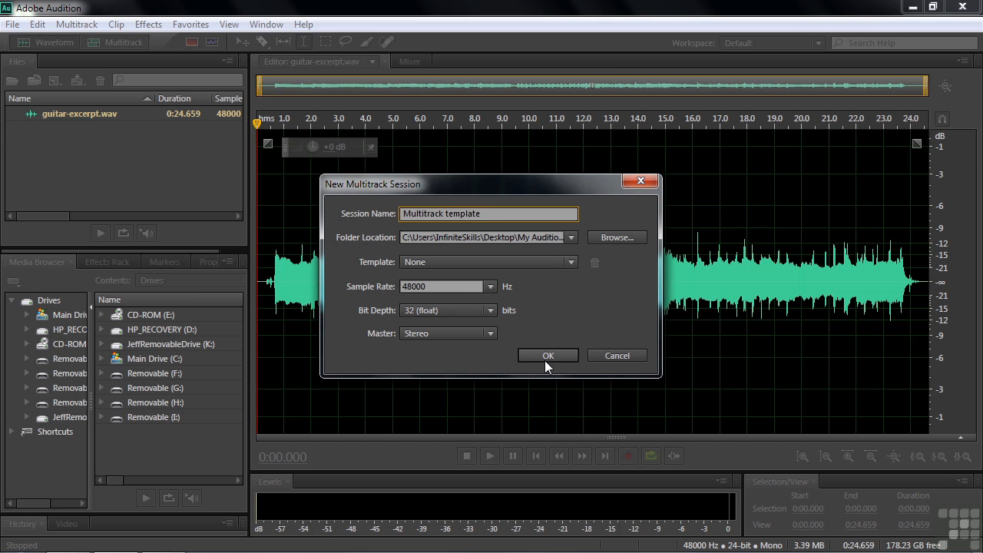
{"action": "left_click", "coordinate": [545, 358]}
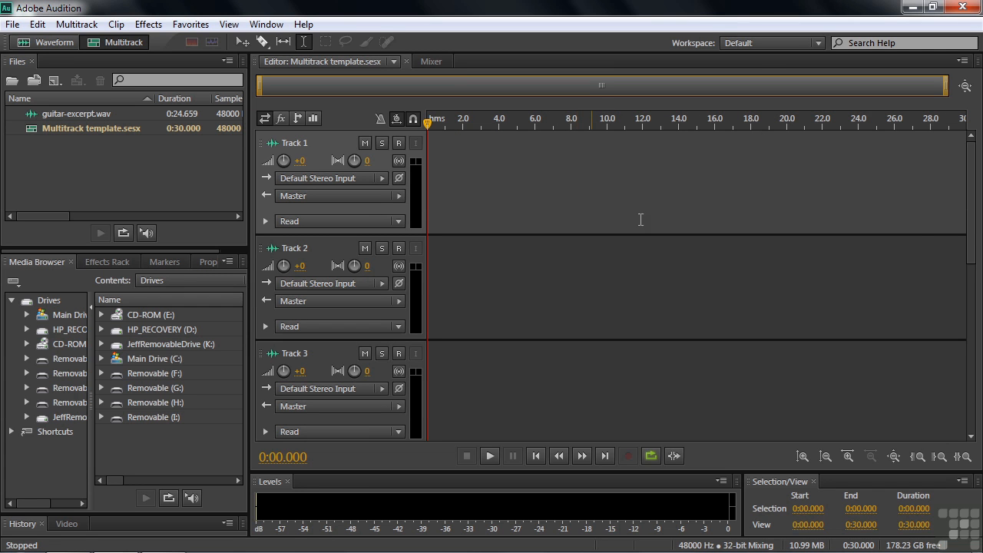
Rename the first three tracks of the session as Vocal, Guitar and Bass
{"action": "left_click_drag", "start_coordinate": [973, 201], "coordinate": [976, 361]}
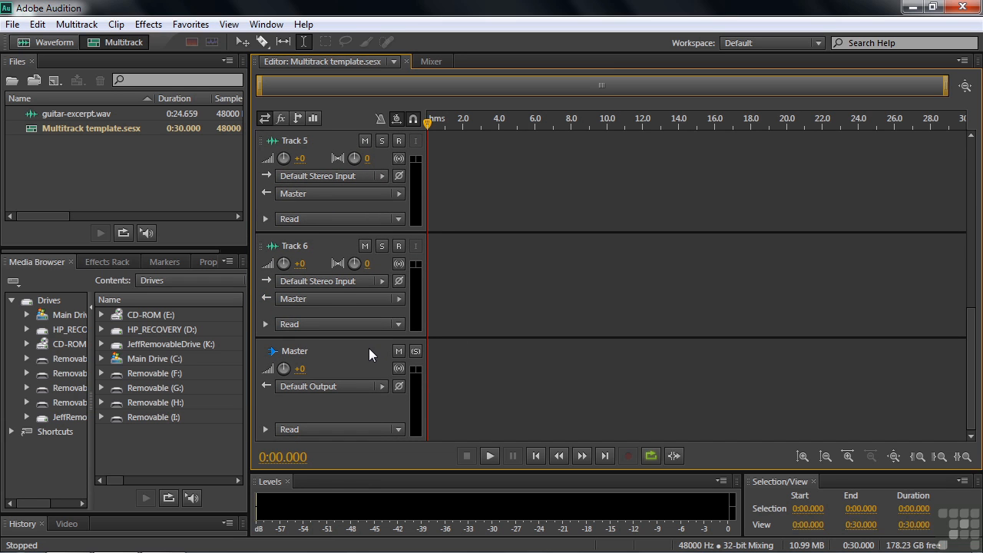
{"action": "left_click_drag", "start_coordinate": [972, 369], "coordinate": [972, 203]}
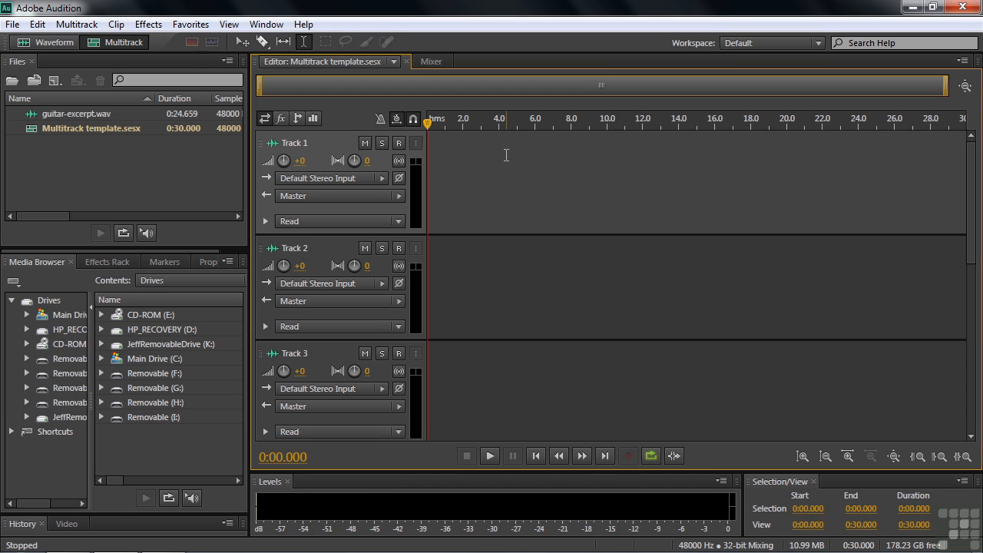
{"action": "left_click", "coordinate": [298, 143]}
{"action": "type", "text": "Vocal"}
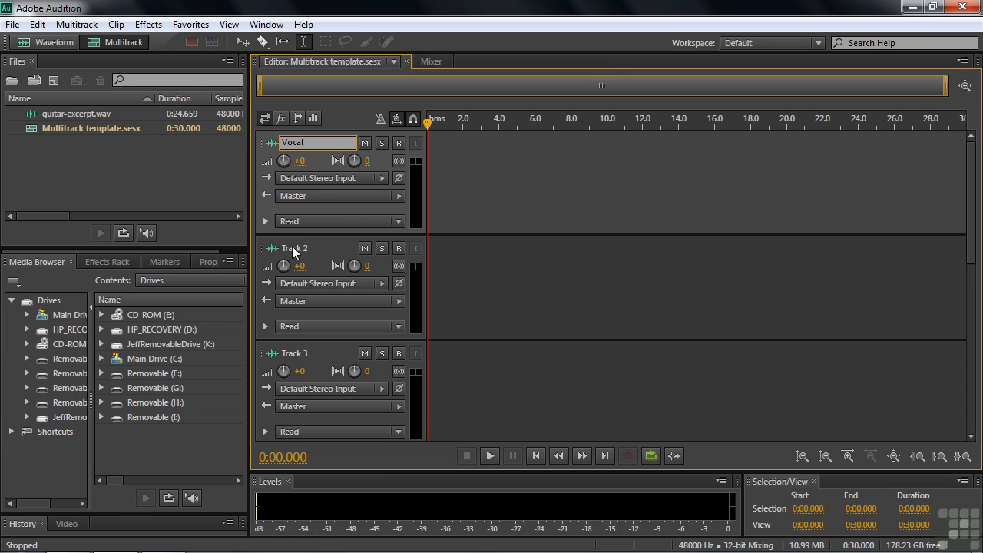
{"action": "left_click", "coordinate": [292, 248]}
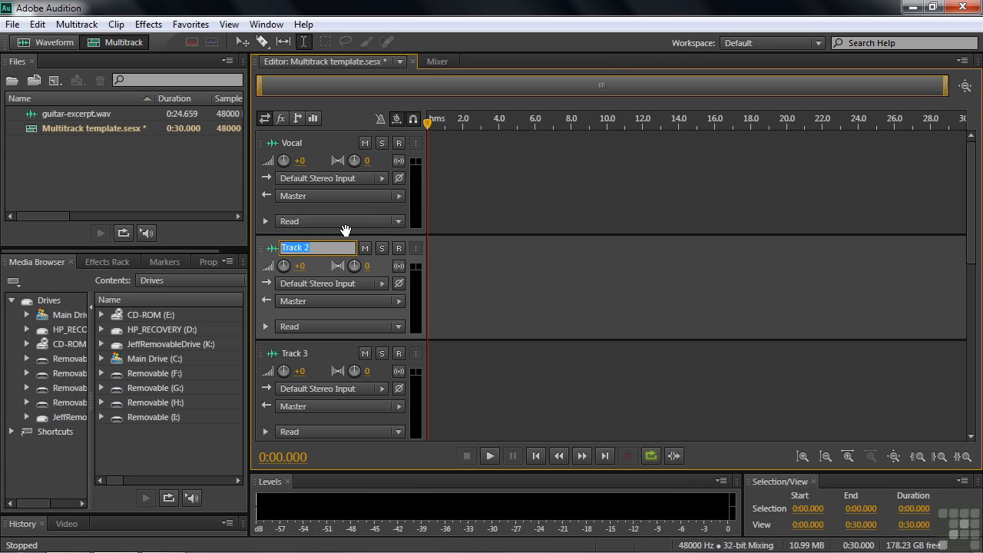
{"action": "type", "text": "Guitar"}
{"action": "left_click", "coordinate": [301, 353]}
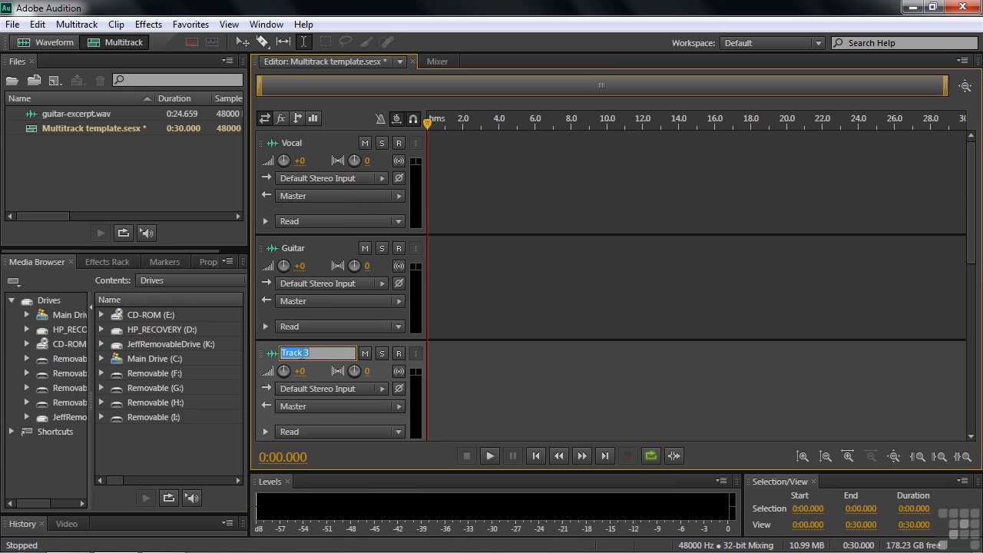
{"action": "type", "text": "Bass"}
Rename Tracks 4, 5 and 6 as OH L, OH R and Snare
{"action": "left_click_drag", "start_coordinate": [972, 209], "coordinate": [976, 334]}
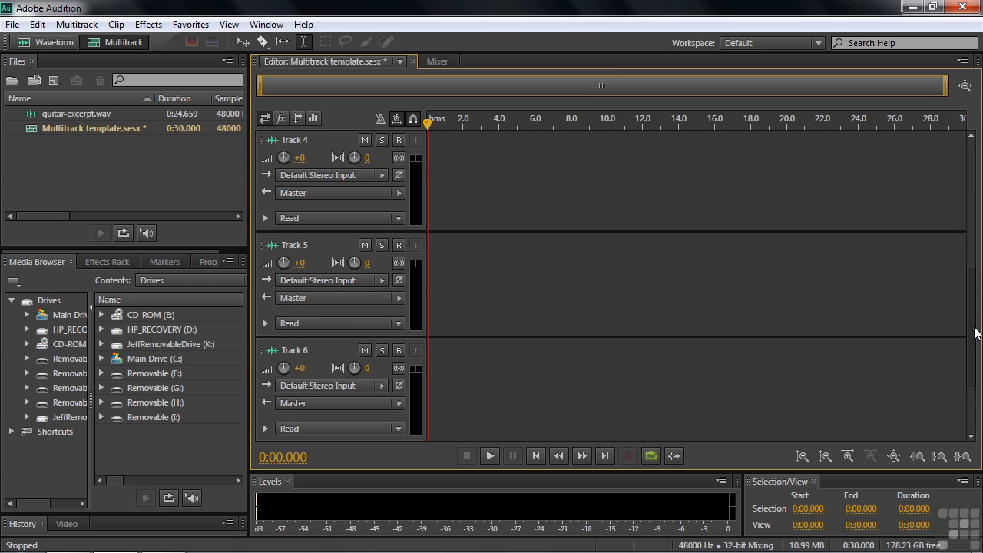
{"action": "left_click", "coordinate": [292, 141]}
{"action": "type", "text": "OH L"}
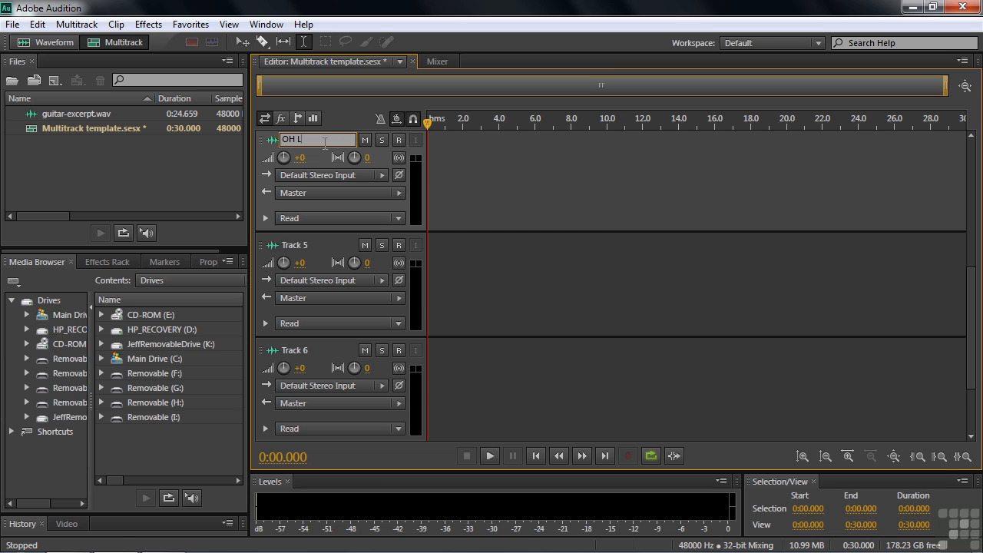
{"action": "left_click", "coordinate": [297, 244]}
{"action": "type", "text": "OH R"}
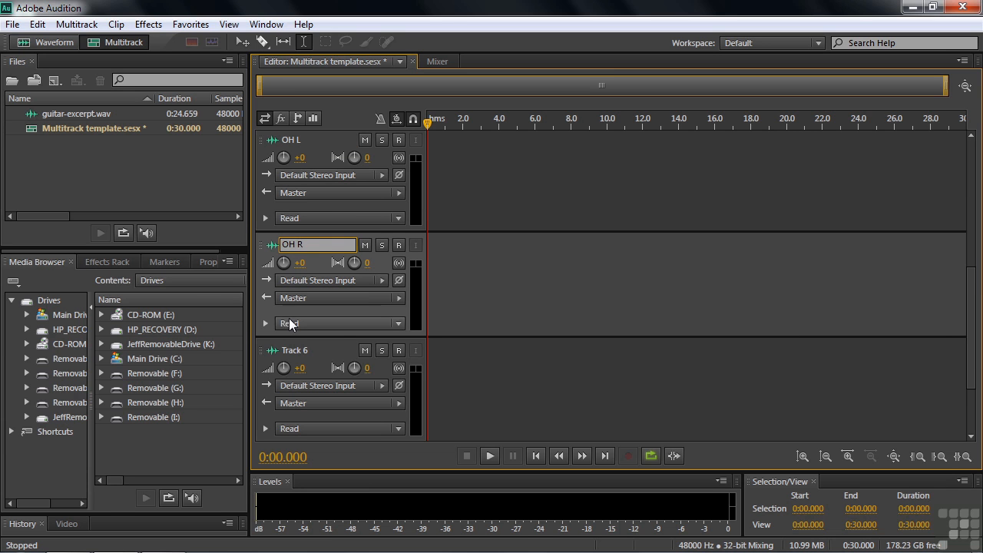
{"action": "left_click", "coordinate": [289, 349]}
{"action": "type", "text": "Snare"}
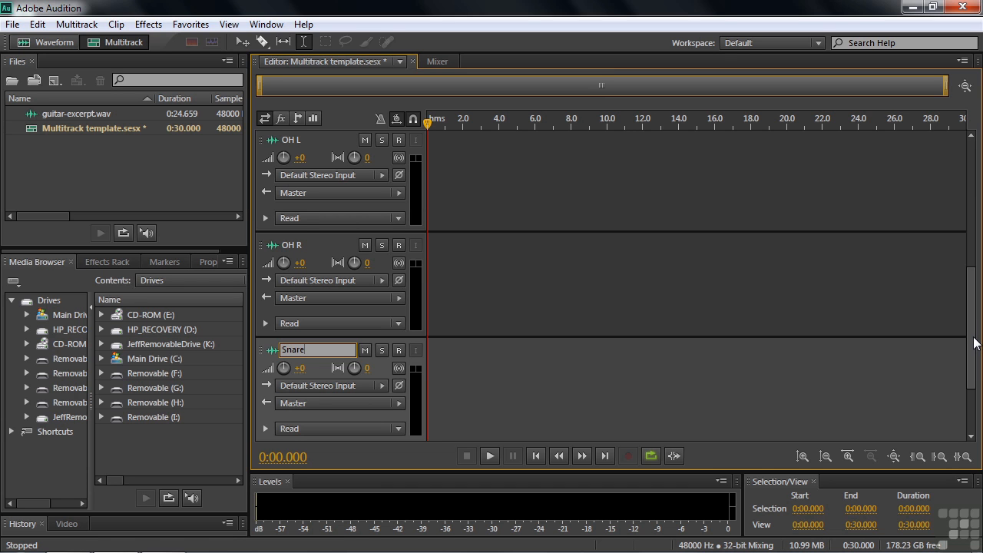
{"action": "left_click_drag", "start_coordinate": [973, 343], "coordinate": [974, 181]}
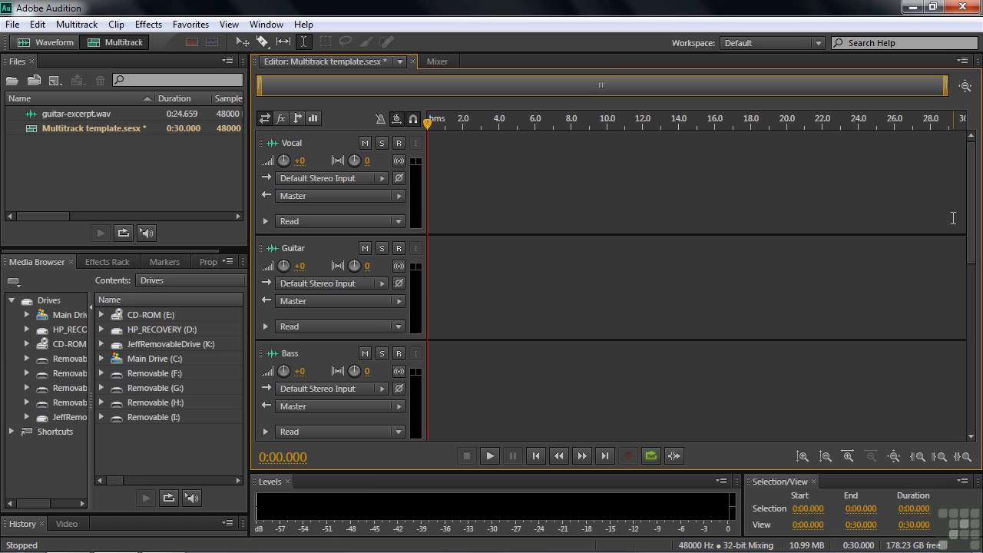
{"action": "left_click_drag", "start_coordinate": [973, 220], "coordinate": [974, 368]}
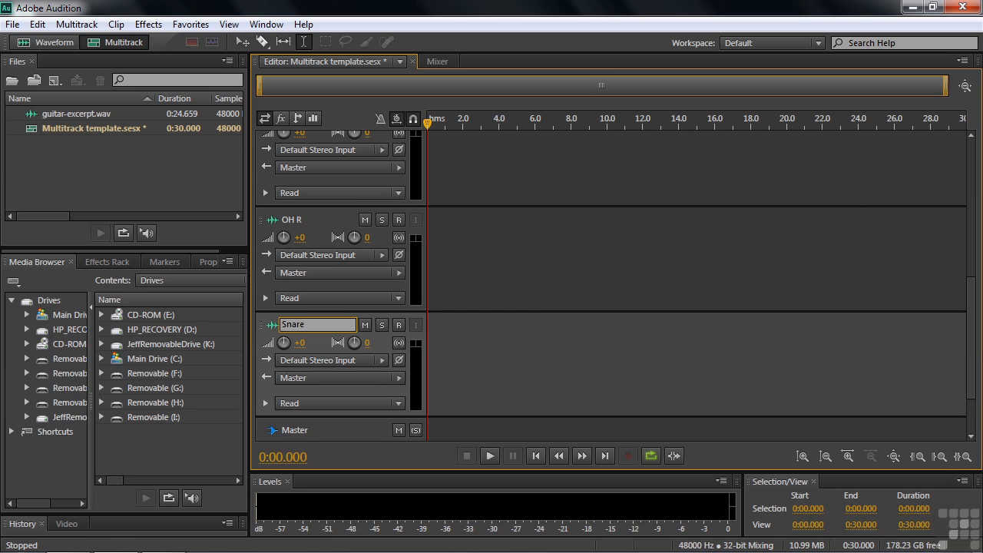
{"action": "left_click_drag", "start_coordinate": [974, 341], "coordinate": [977, 385]}
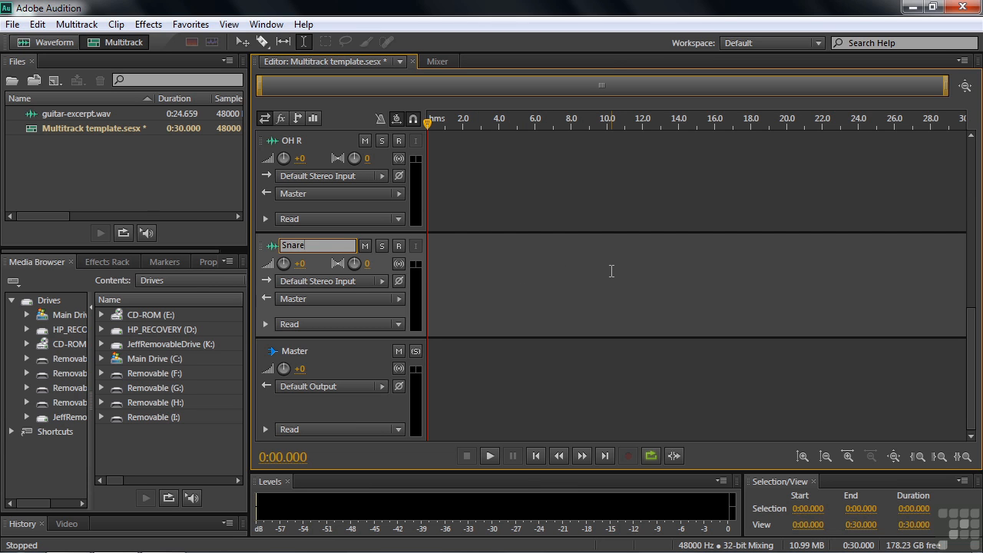
{"action": "left_click", "coordinate": [266, 306]}
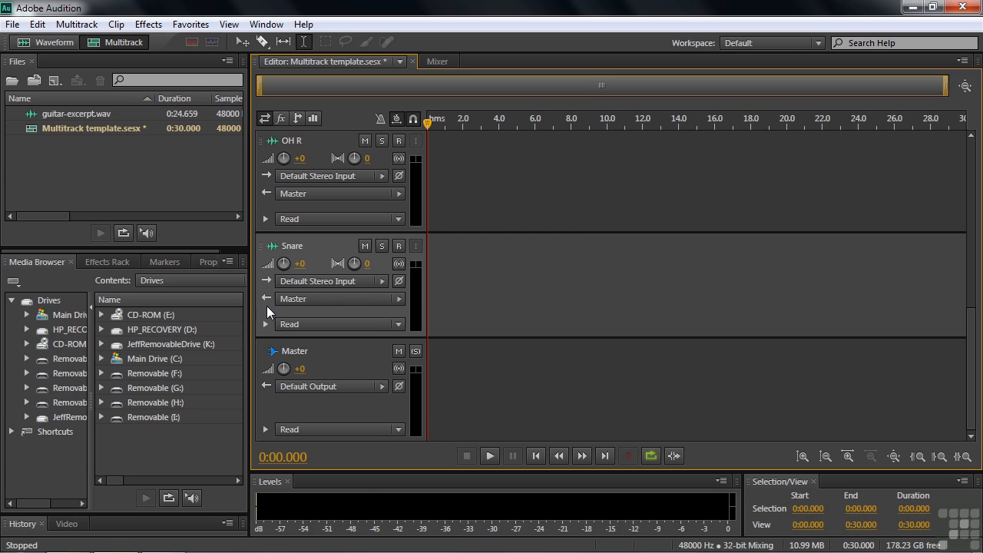
Add a stereo audio track at the Snare track and name it Tom Tom
{"action": "right_click", "coordinate": [482, 285]}
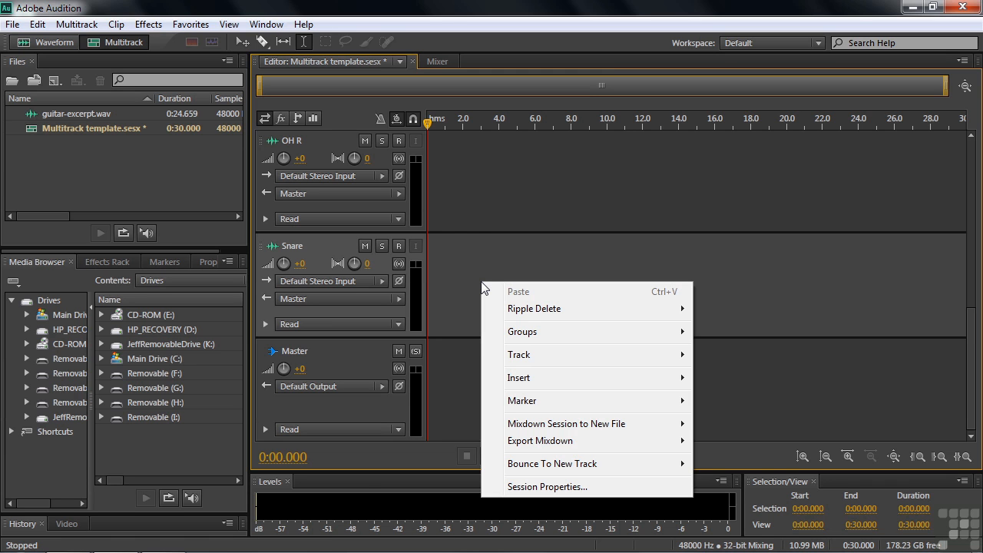
{"action": "mouse_move", "coordinate": [527, 355]}
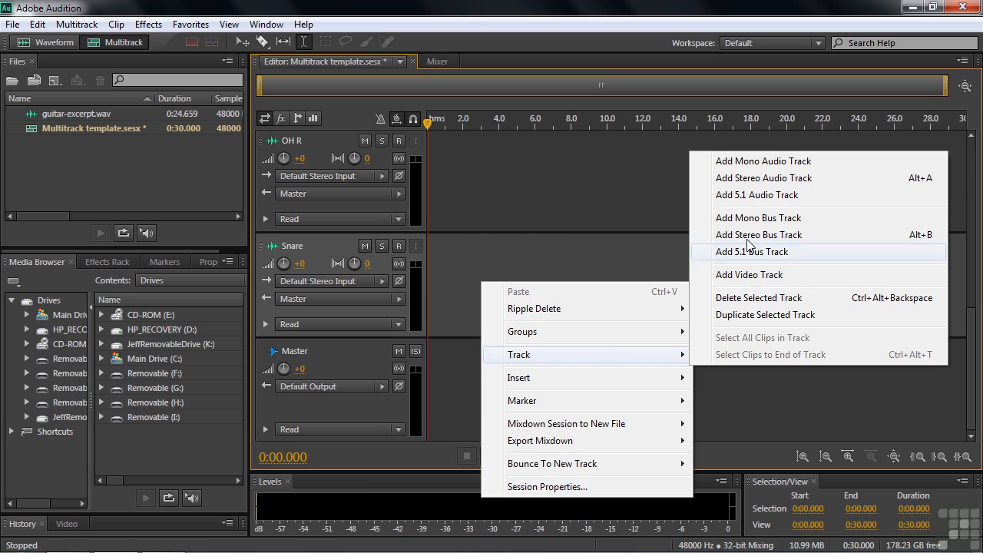
{"action": "left_click", "coordinate": [750, 181]}
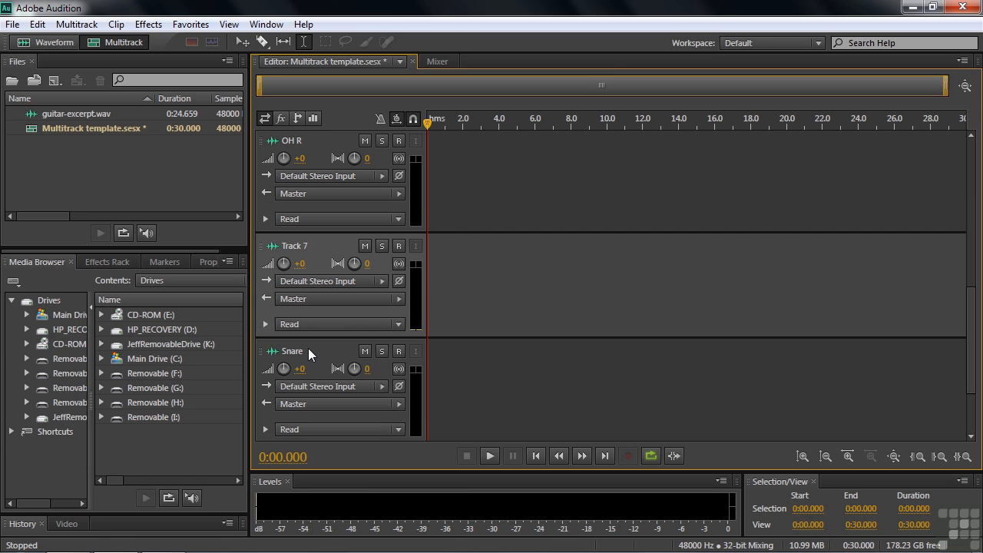
{"action": "double_click", "coordinate": [293, 246]}
{"action": "type", "text": "Tom Tom"}
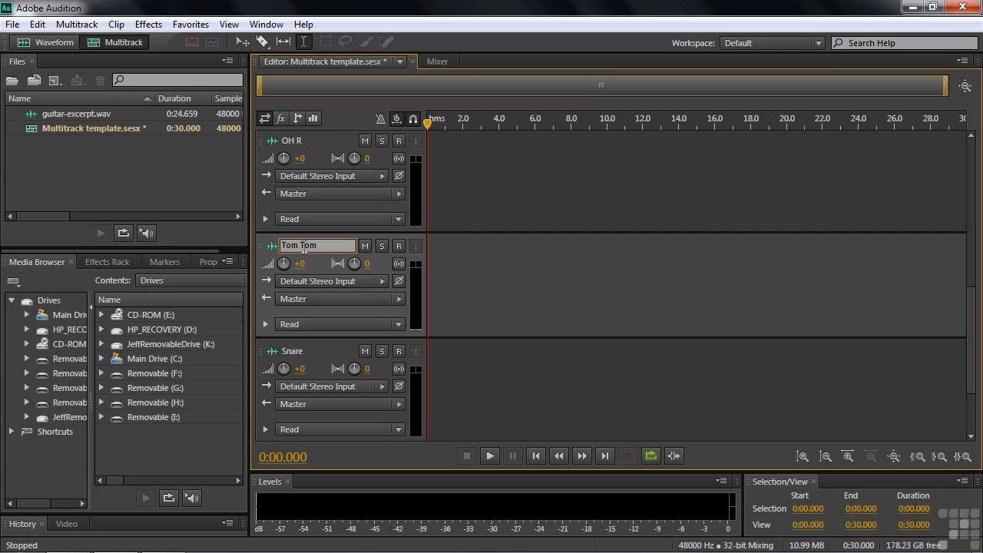
Move the Tom Tom track below the Snare track, directly above the Master track
{"action": "scroll", "coordinate": [974, 354], "scroll_direction": "down", "scroll_amount": 2}
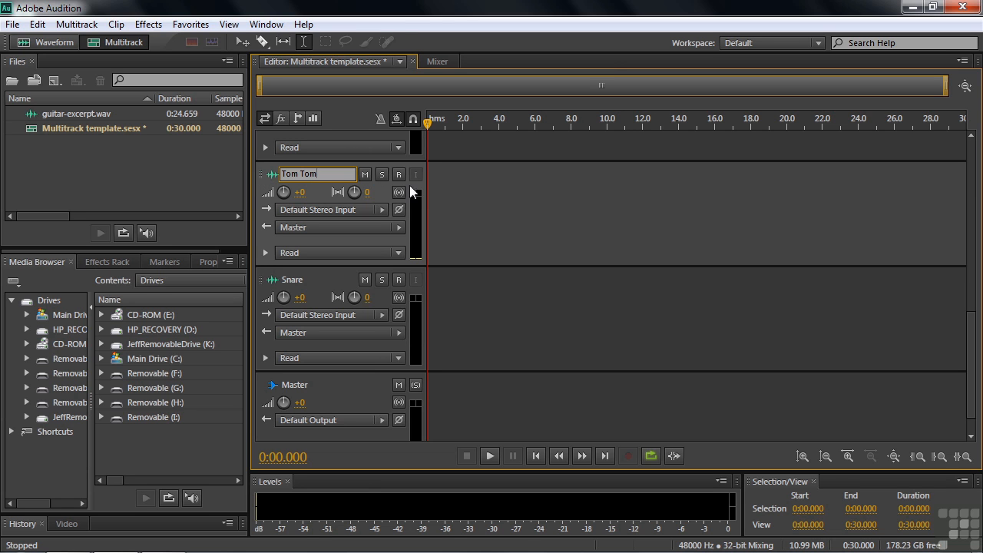
{"action": "left_click", "coordinate": [259, 174]}
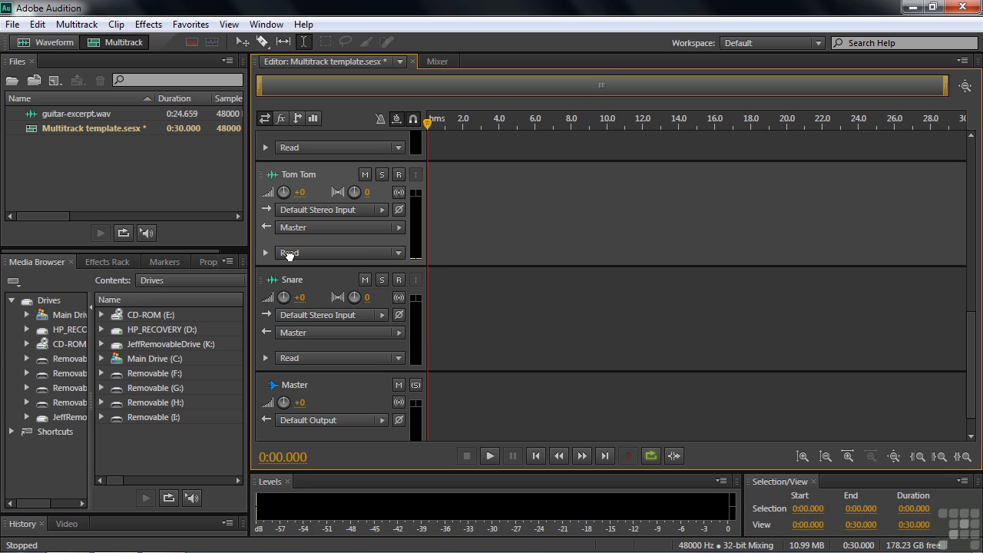
{"action": "left_click_drag", "start_coordinate": [292, 313], "coordinate": [294, 334]}
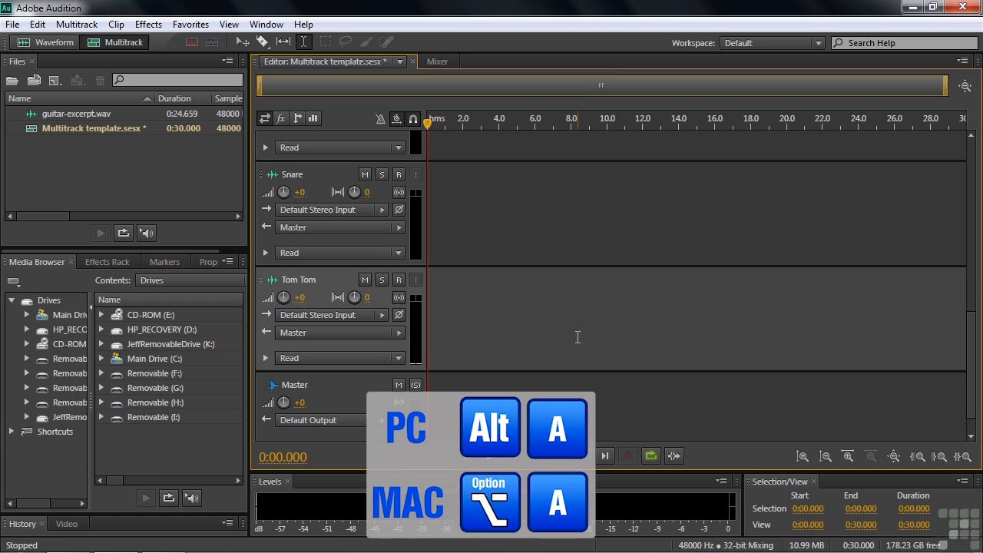
Add another stereo audio track to the session with the Master track selected
{"action": "scroll", "coordinate": [973, 350], "scroll_direction": "down", "scroll_amount": 1}
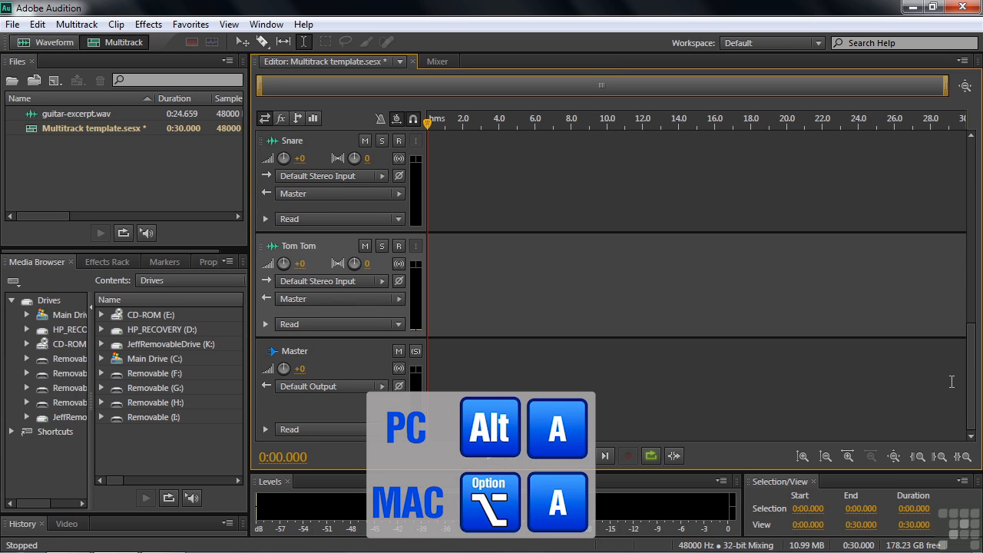
{"action": "left_click", "coordinate": [511, 370]}
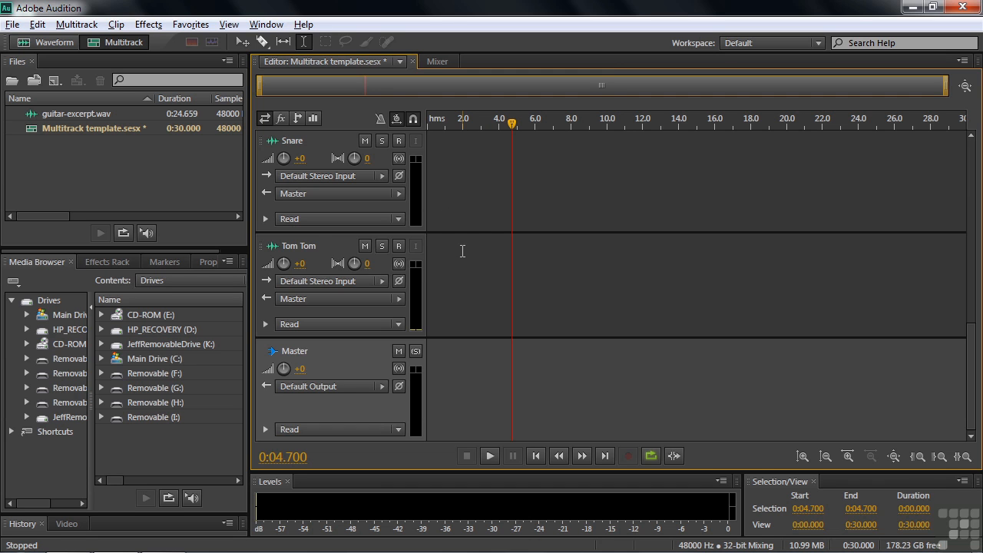
{"action": "key", "text": "alt+a"}
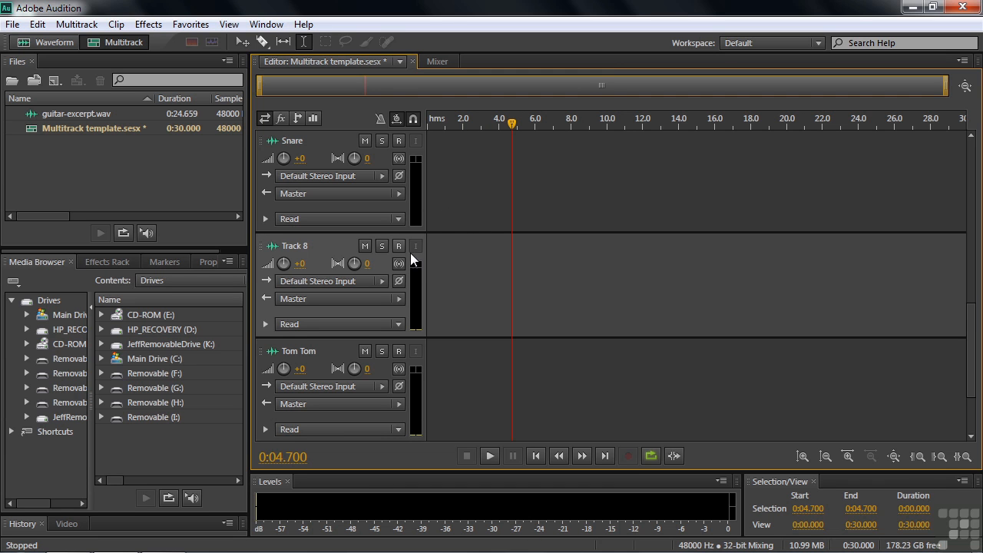
Delete the unnamed stereo track between the Snare and Tom Tom tracks
{"action": "mouse_move", "coordinate": [973, 343]}
{"action": "left_mouse_down"}
{"action": "mouse_move", "coordinate": [979, 384]}
{"action": "mouse_move", "coordinate": [981, 361]}
{"action": "left_mouse_up"}
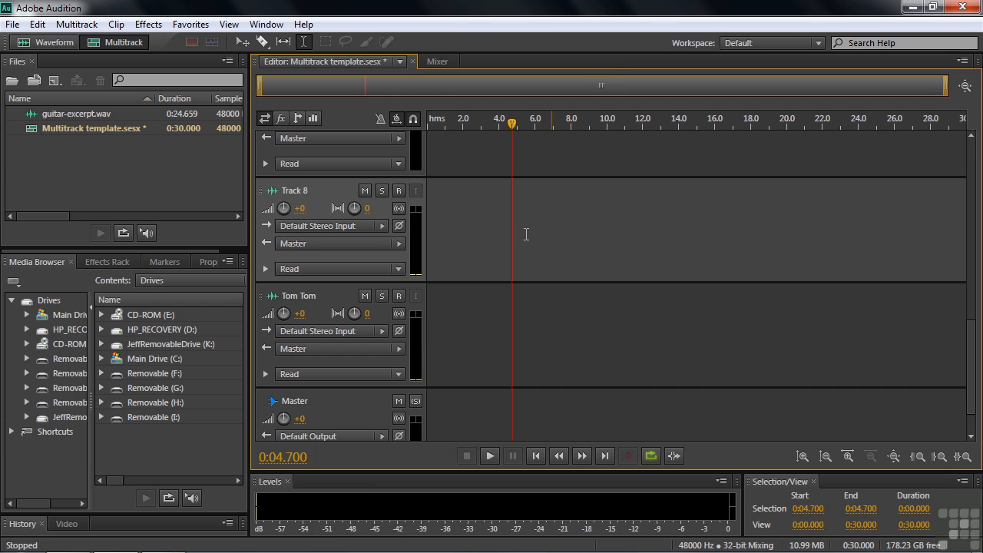
{"action": "right_click", "coordinate": [483, 218]}
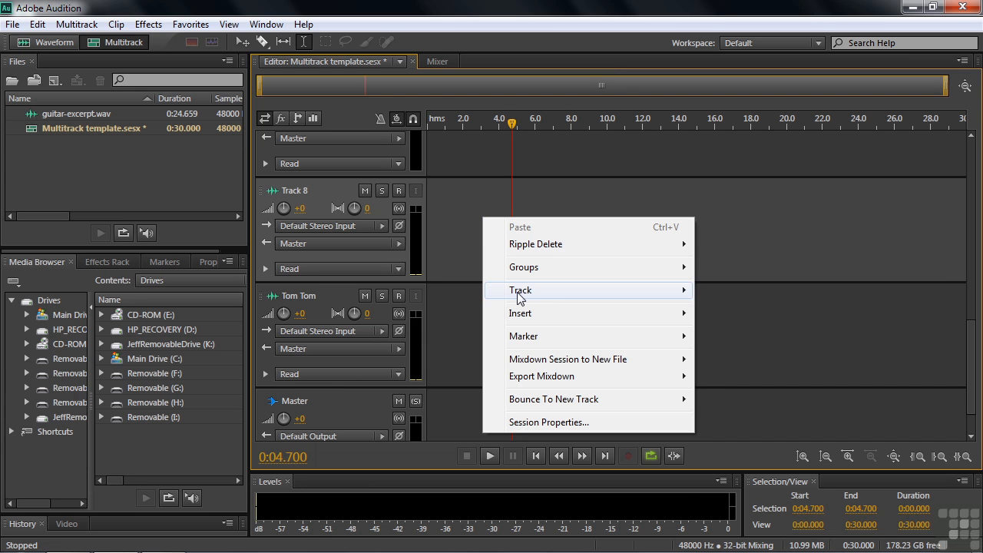
{"action": "mouse_move", "coordinate": [520, 290]}
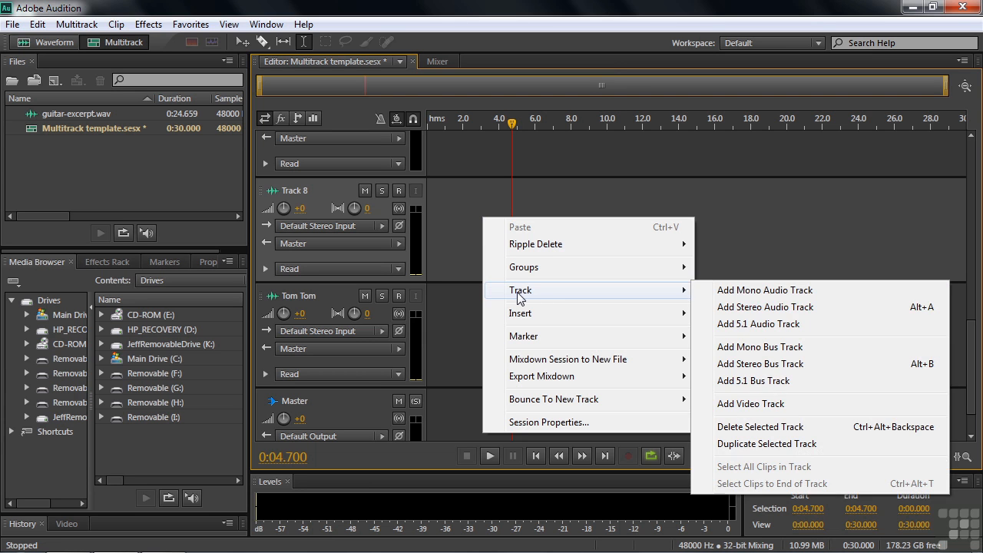
{"action": "left_click", "coordinate": [744, 432]}
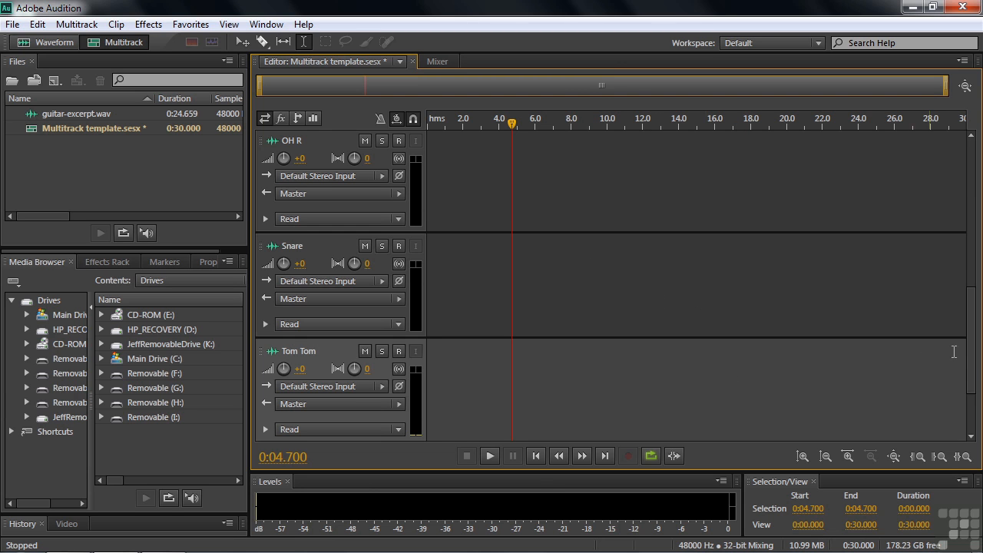
Add a stereo bus track to the session with the Master track selected
{"action": "scroll", "coordinate": [971, 357], "scroll_direction": "down", "scroll_amount": 1}
{"action": "left_click_drag", "start_coordinate": [970, 357], "coordinate": [972, 396]}
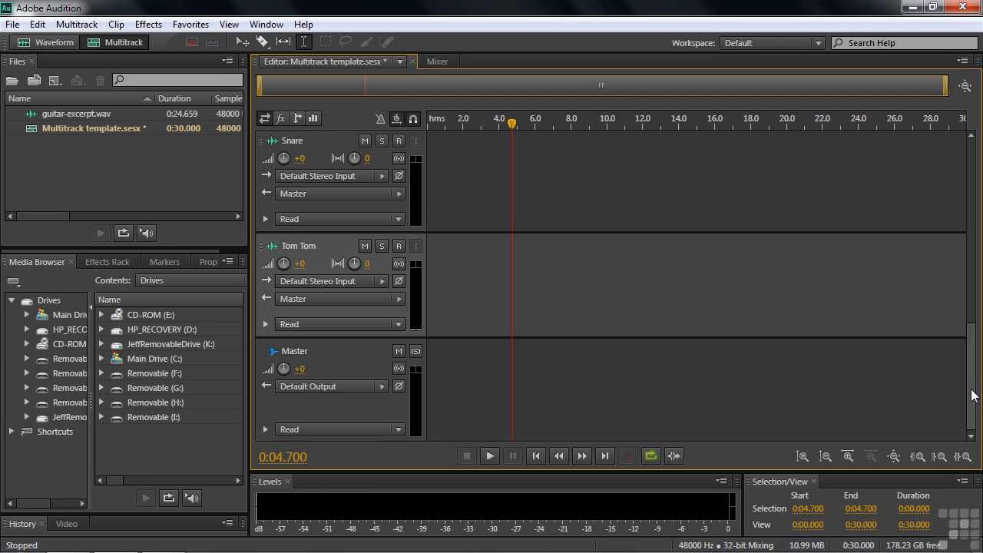
{"action": "left_click", "coordinate": [482, 385]}
{"action": "right_click", "coordinate": [482, 385]}
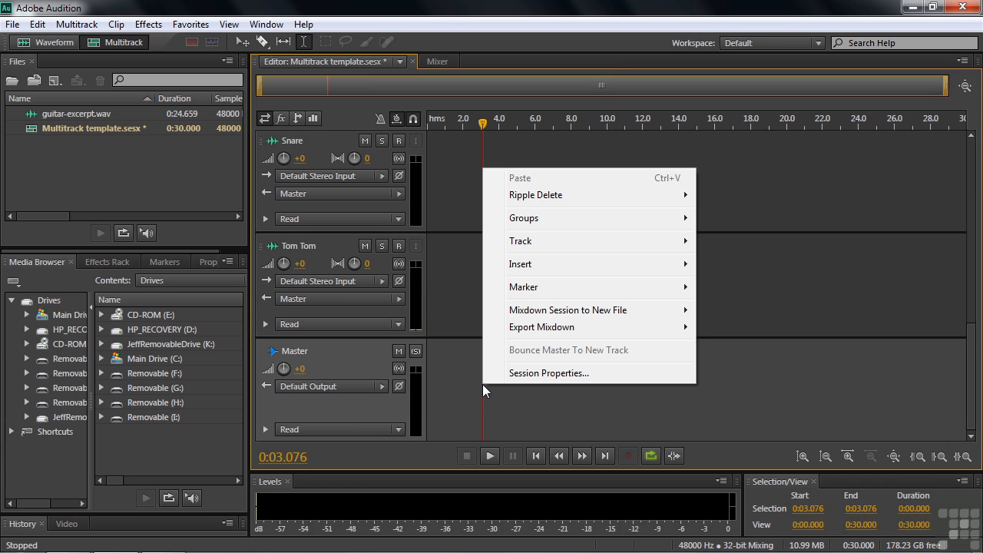
{"action": "mouse_move", "coordinate": [535, 244]}
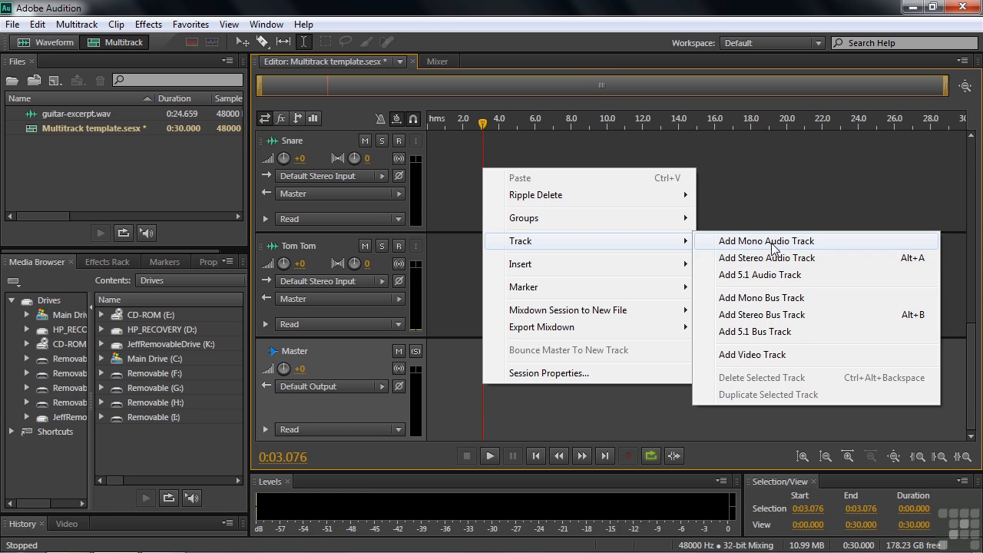
{"action": "left_click", "coordinate": [739, 316]}
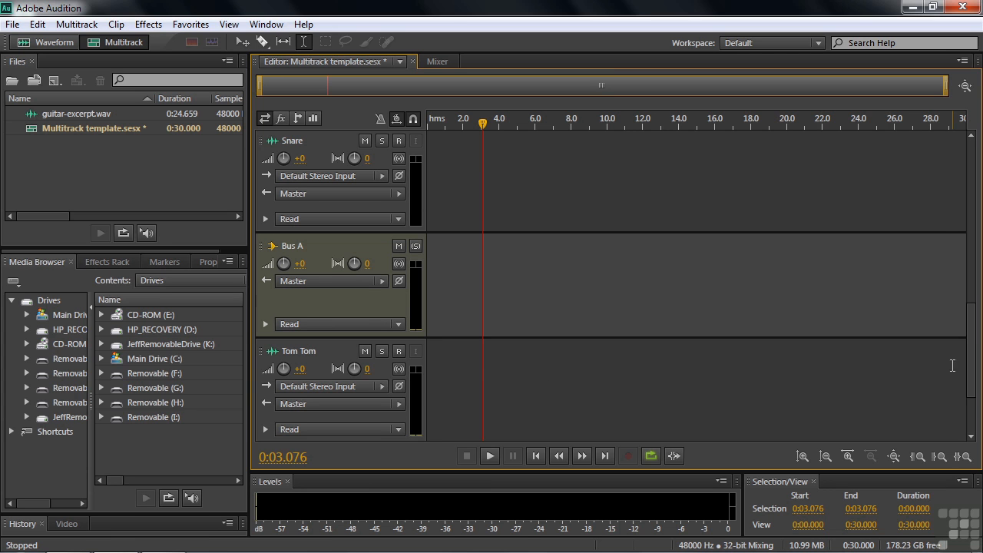
Move the new bus track below Tom Tom, directly above the Master track, and rename it Drums
{"action": "left_click_drag", "start_coordinate": [973, 378], "coordinate": [974, 408]}
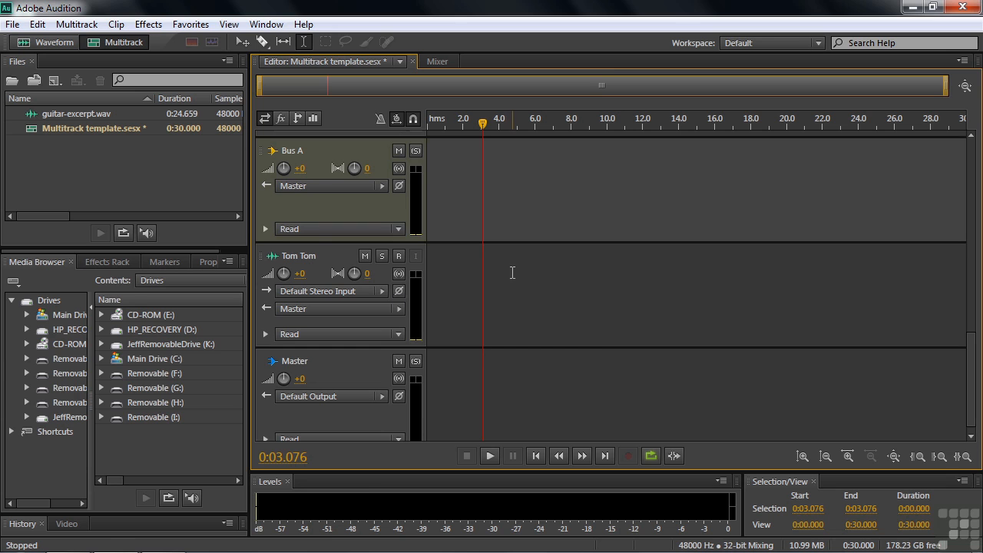
{"action": "left_click_drag", "start_coordinate": [259, 157], "coordinate": [265, 327]}
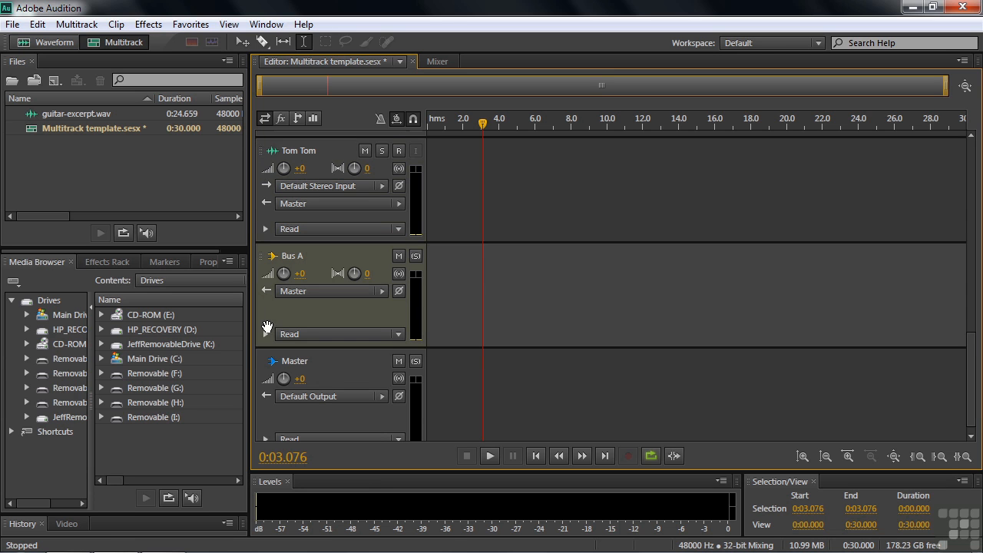
{"action": "left_click", "coordinate": [288, 257]}
{"action": "type", "text": "Drums"}
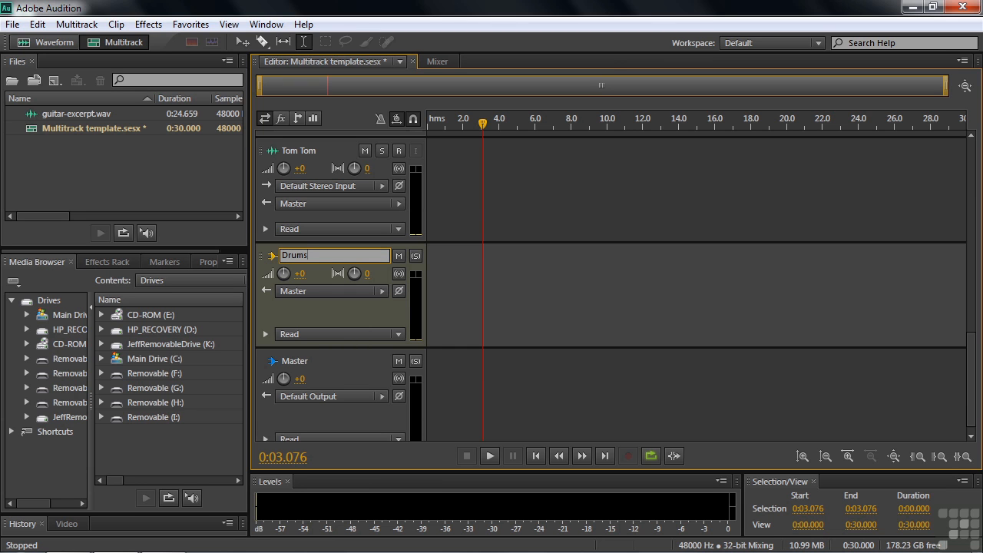
{"action": "left_click", "coordinate": [466, 291]}
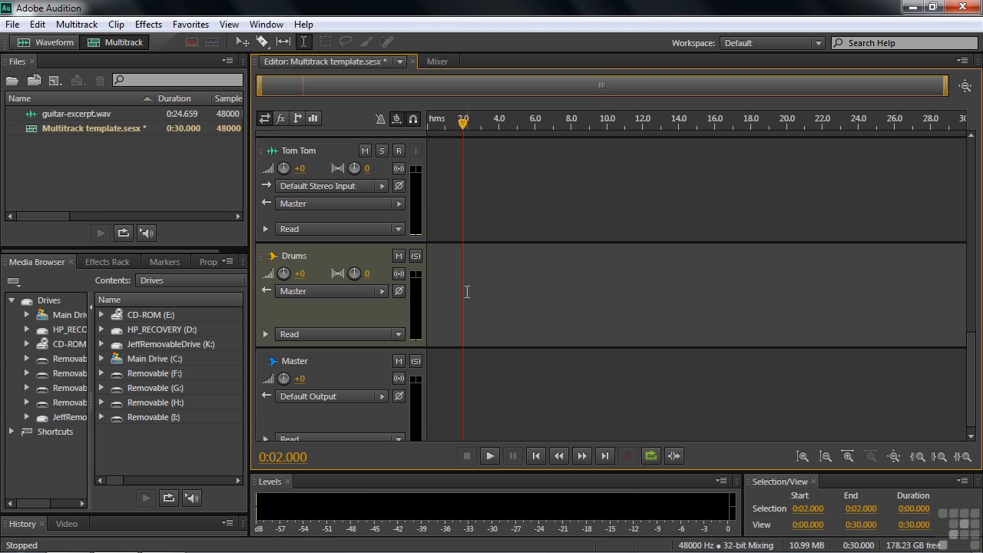
Route the outputs of the OH L and OH R tracks to the Drums bus
{"action": "left_click_drag", "start_coordinate": [971, 403], "coordinate": [966, 378]}
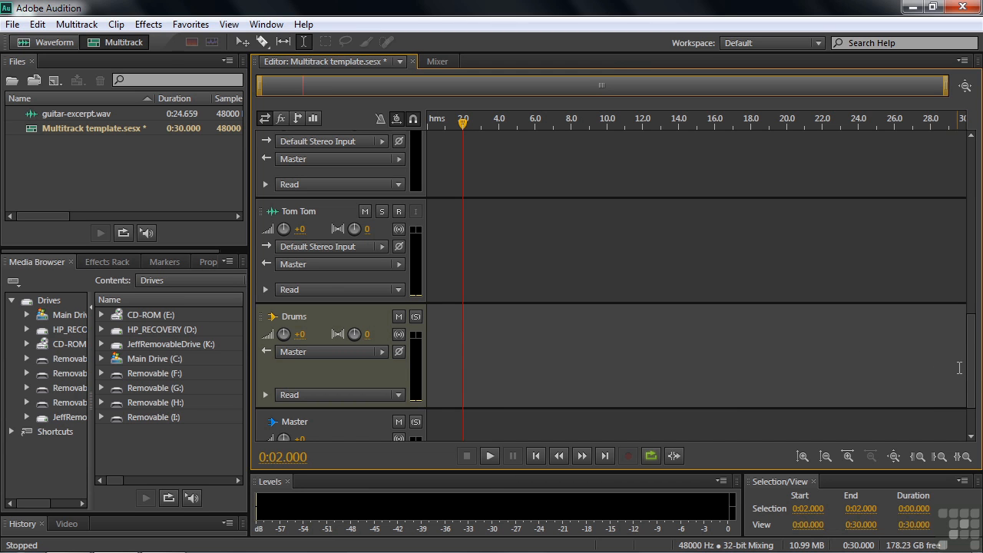
{"action": "left_click_drag", "start_coordinate": [971, 381], "coordinate": [973, 301]}
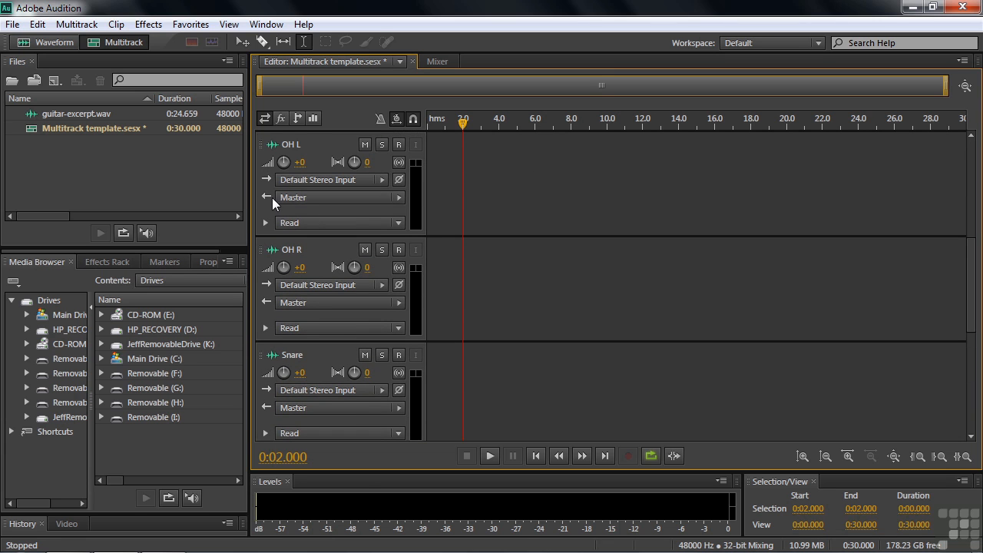
{"action": "left_click", "coordinate": [399, 198]}
{"action": "mouse_move", "coordinate": [444, 255]}
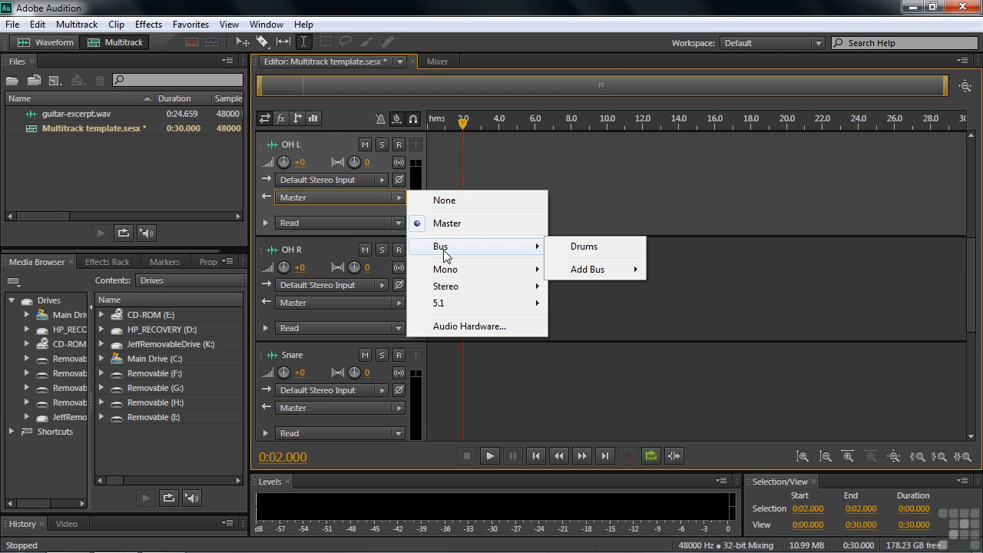
{"action": "left_click", "coordinate": [588, 249]}
{"action": "left_click", "coordinate": [402, 301]}
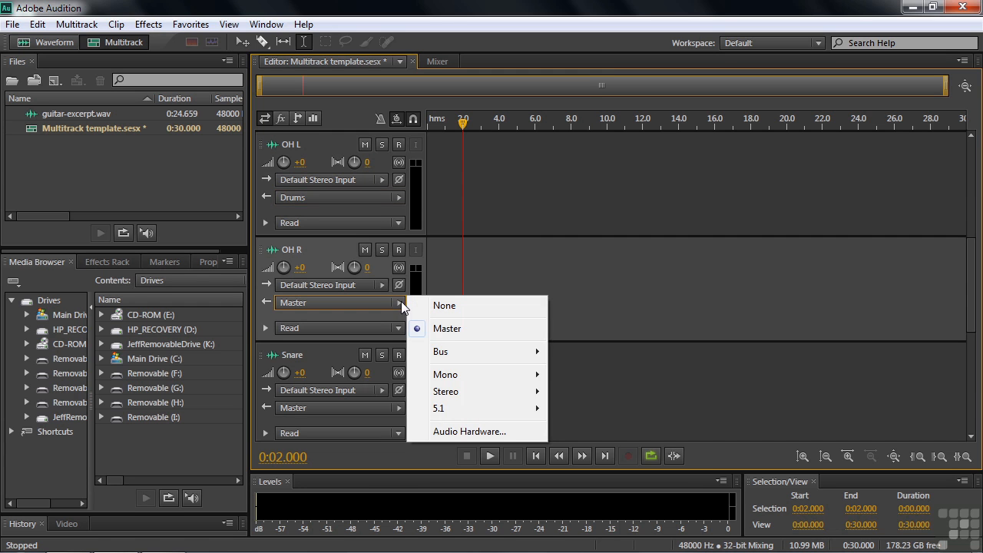
{"action": "mouse_move", "coordinate": [451, 354]}
{"action": "left_click", "coordinate": [586, 352]}
Route the outputs of the Snare and Tom Tom tracks to the Drums bus
{"action": "left_click", "coordinate": [399, 408]}
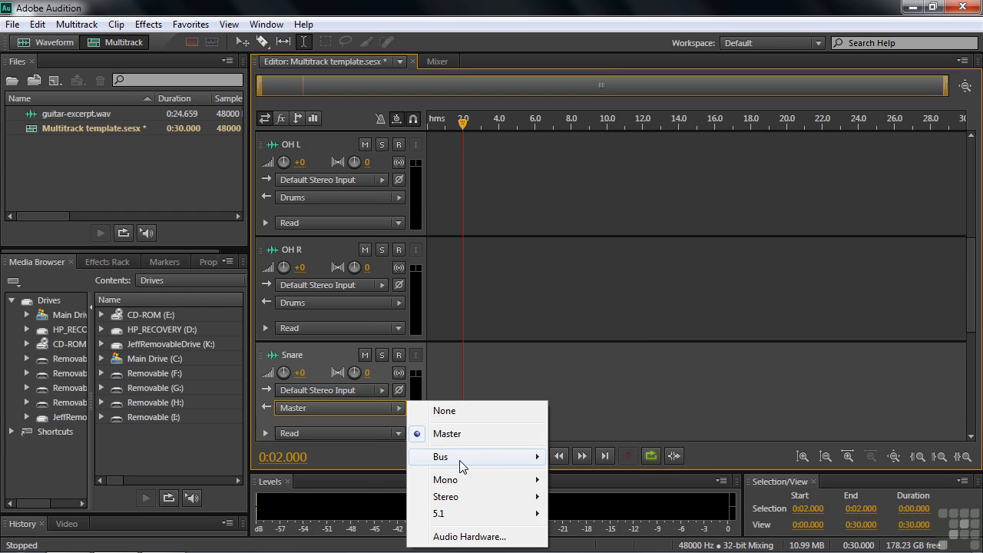
{"action": "mouse_move", "coordinate": [461, 459]}
{"action": "left_click", "coordinate": [572, 458]}
{"action": "scroll", "coordinate": [972, 326], "scroll_direction": "down", "scroll_amount": 3}
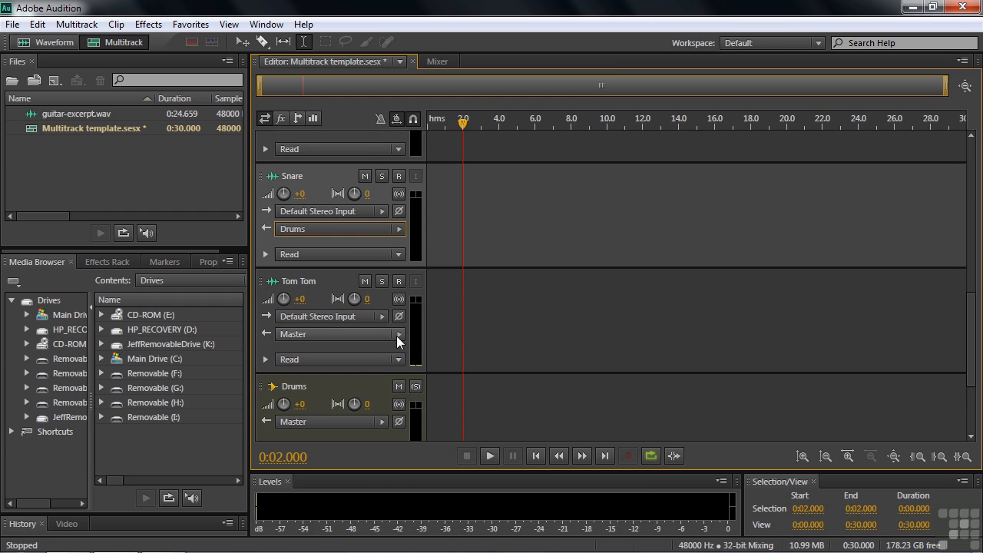
{"action": "left_click", "coordinate": [398, 335]}
{"action": "mouse_move", "coordinate": [518, 388]}
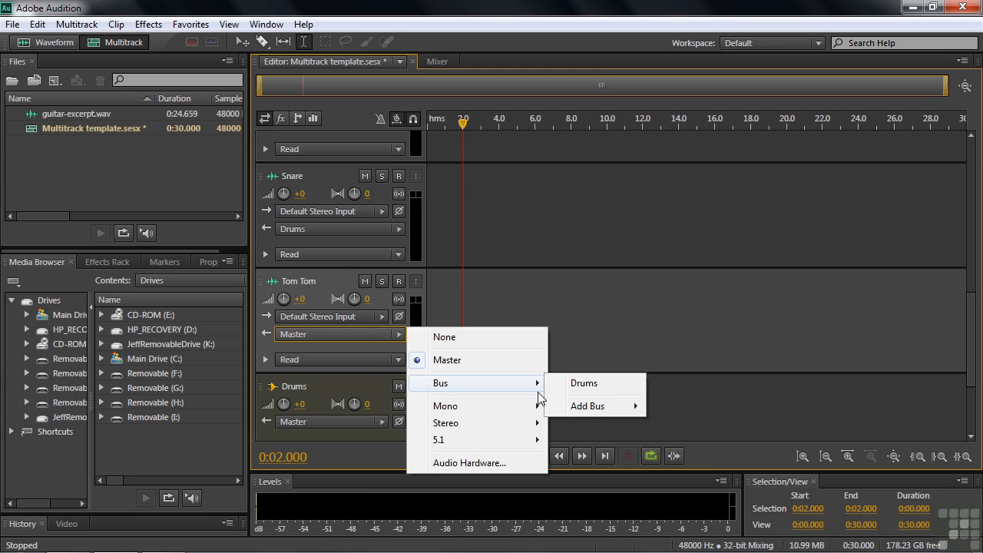
{"action": "left_click", "coordinate": [596, 384]}
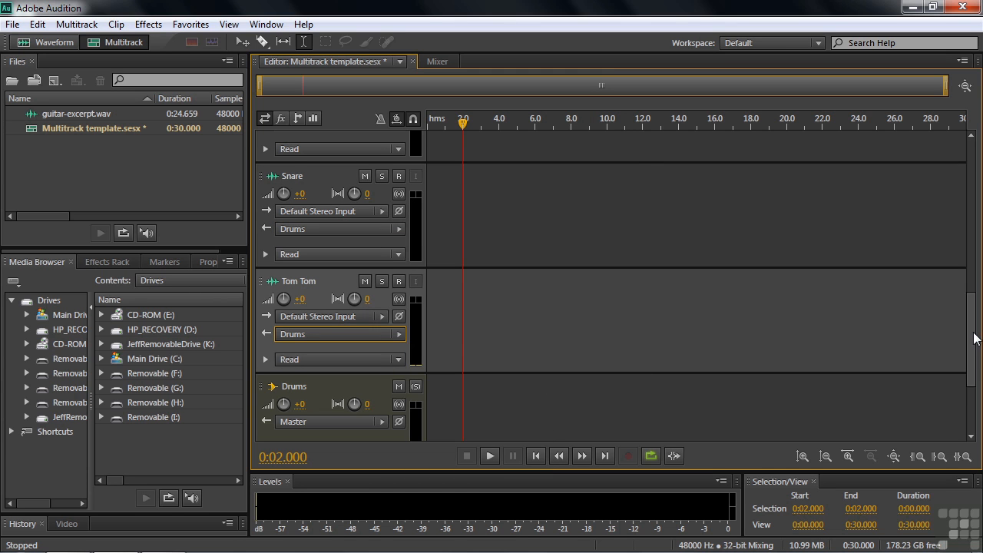
Insert a Multiband Compressor with the Drums preset in effect slot 1 of the Drums bus, then show the track inputs and outputs again
{"action": "scroll", "coordinate": [973, 338], "scroll_direction": "down", "scroll_amount": 3}
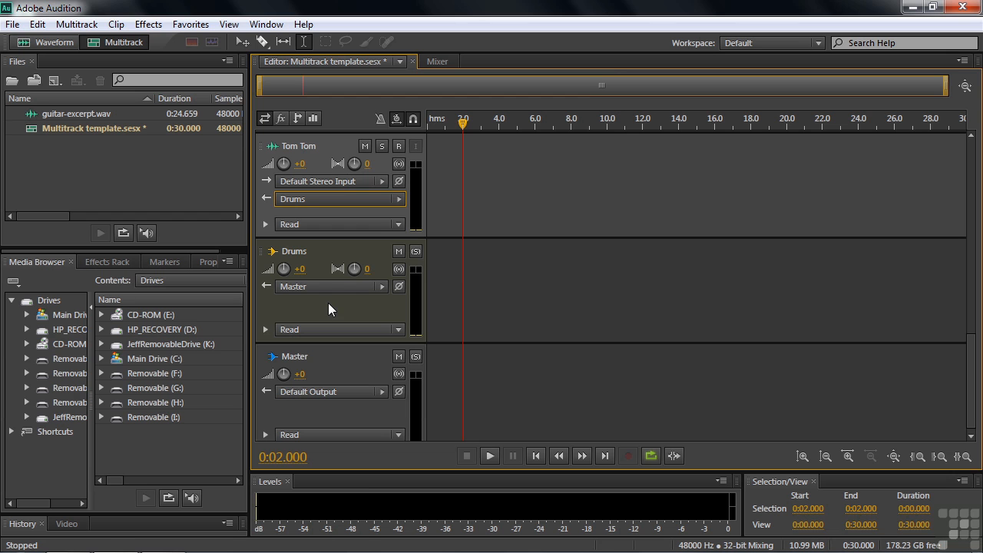
{"action": "left_click", "coordinate": [281, 117]}
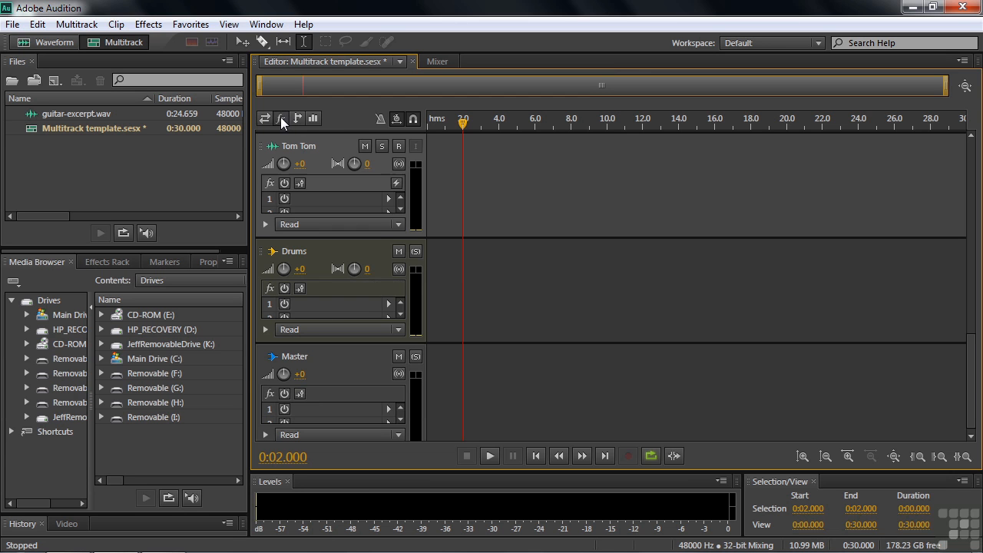
{"action": "left_click", "coordinate": [390, 305]}
{"action": "mouse_move", "coordinate": [435, 366]}
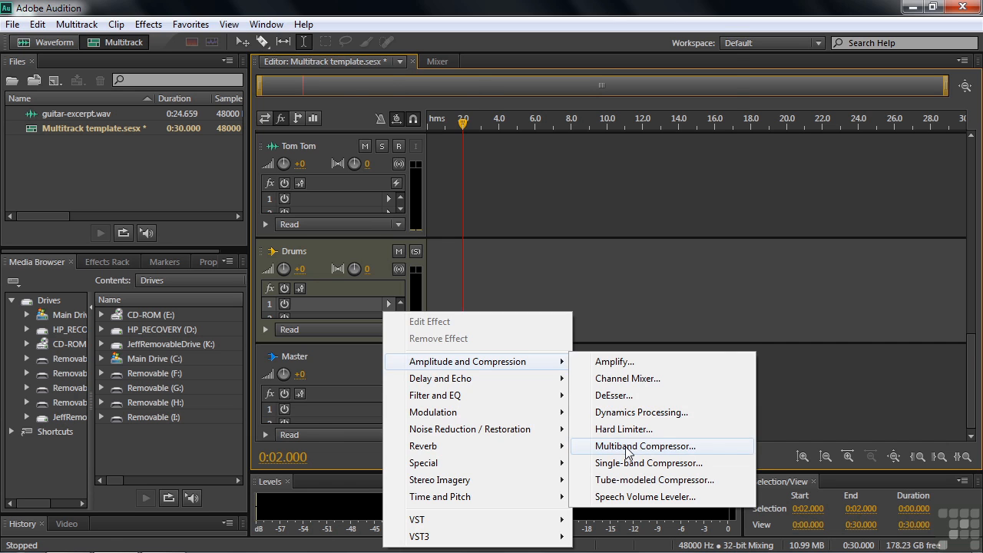
{"action": "left_click", "coordinate": [627, 446]}
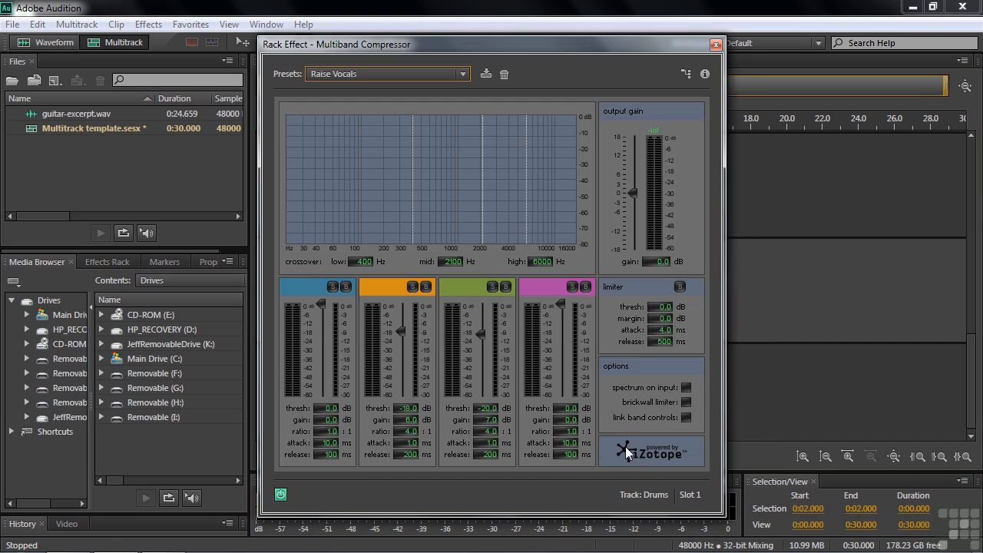
{"action": "left_click", "coordinate": [462, 74]}
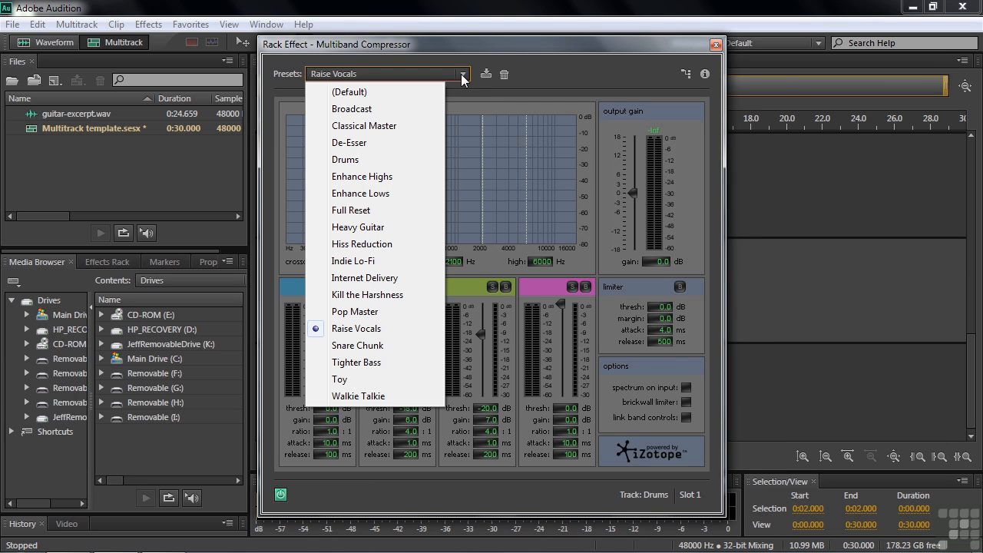
{"action": "left_click", "coordinate": [399, 159]}
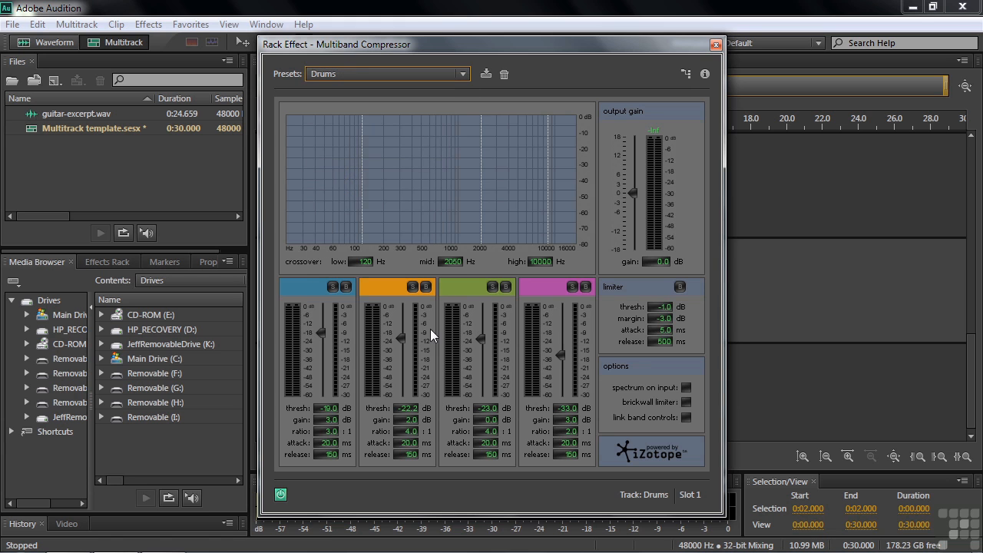
{"action": "left_click", "coordinate": [715, 44]}
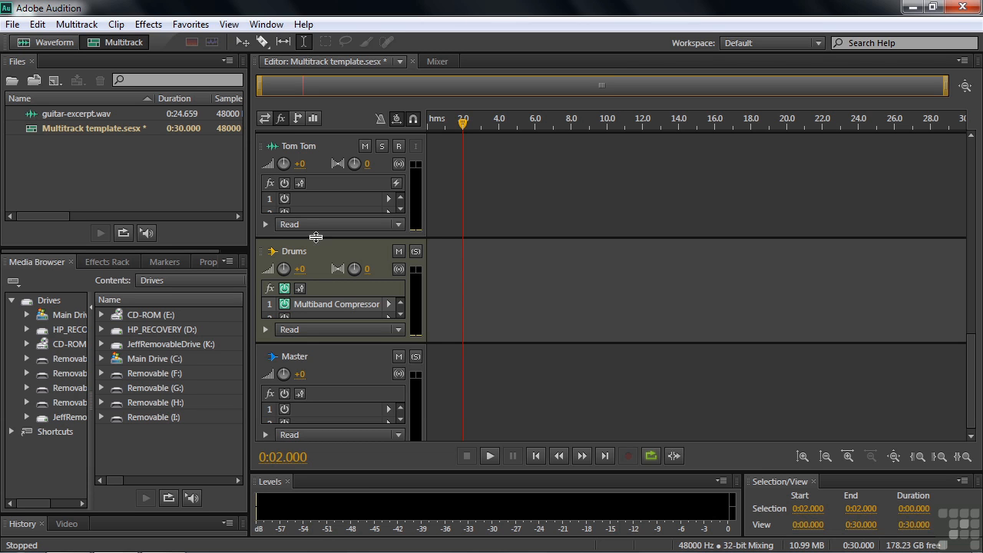
{"action": "left_click", "coordinate": [264, 118]}
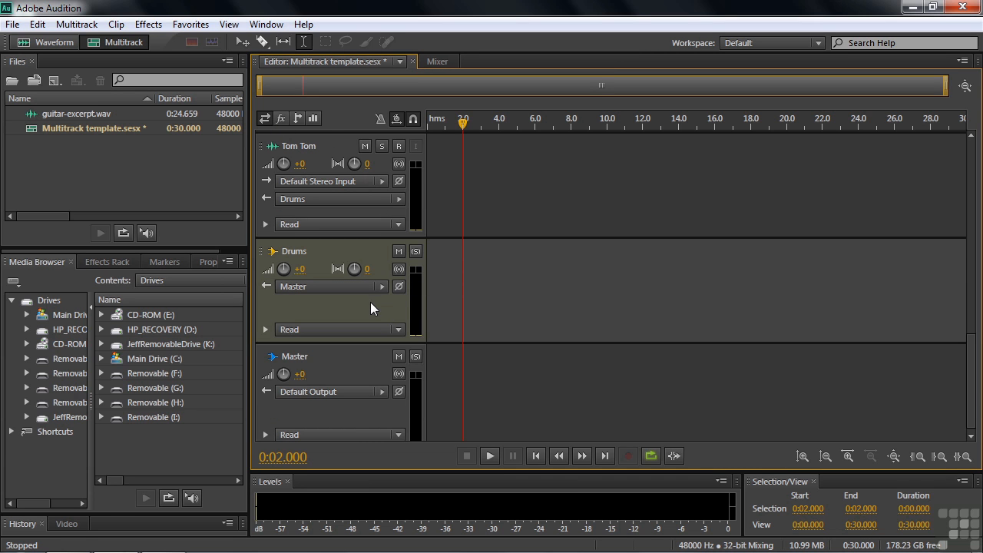
Add a second stereo bus track at the Drums bus and name it Headset
{"action": "right_click", "coordinate": [549, 296]}
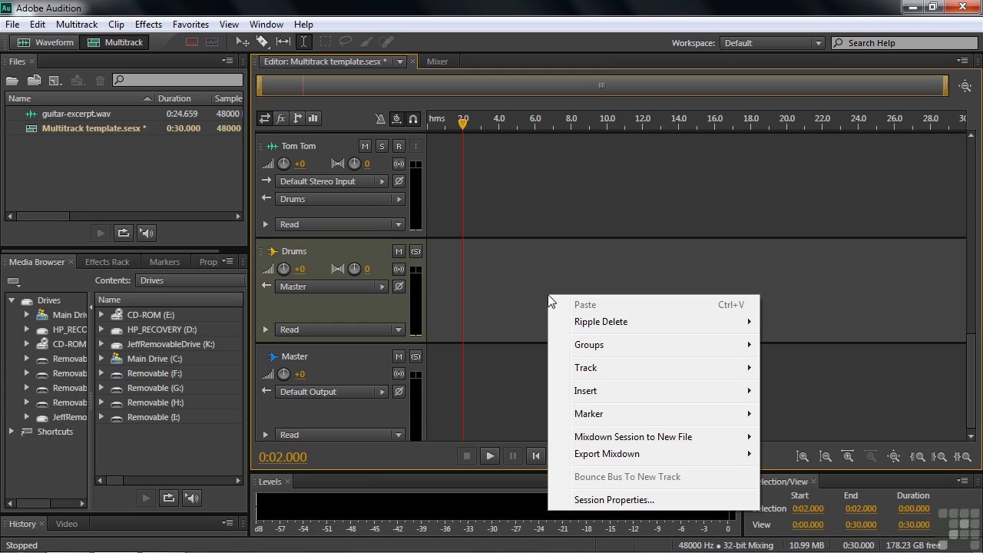
{"action": "mouse_move", "coordinate": [609, 366]}
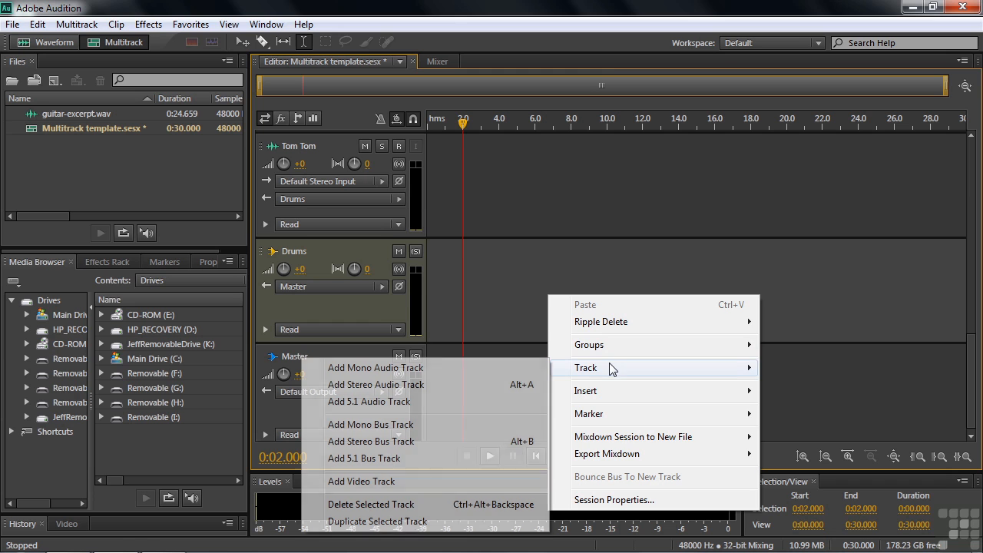
{"action": "left_click", "coordinate": [422, 441]}
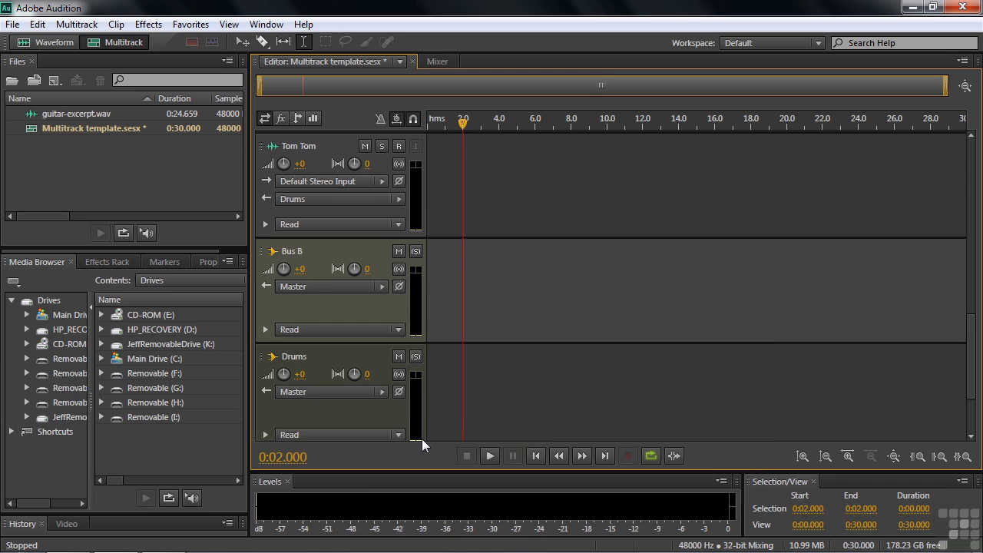
{"action": "left_click", "coordinate": [296, 254]}
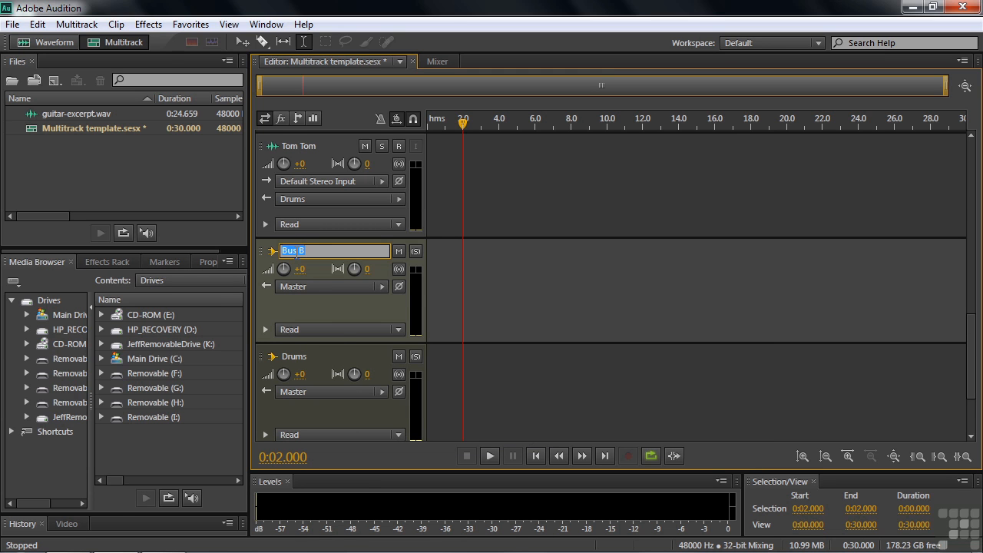
{"action": "type", "text": "Headset"}
{"action": "key", "text": "Return"}
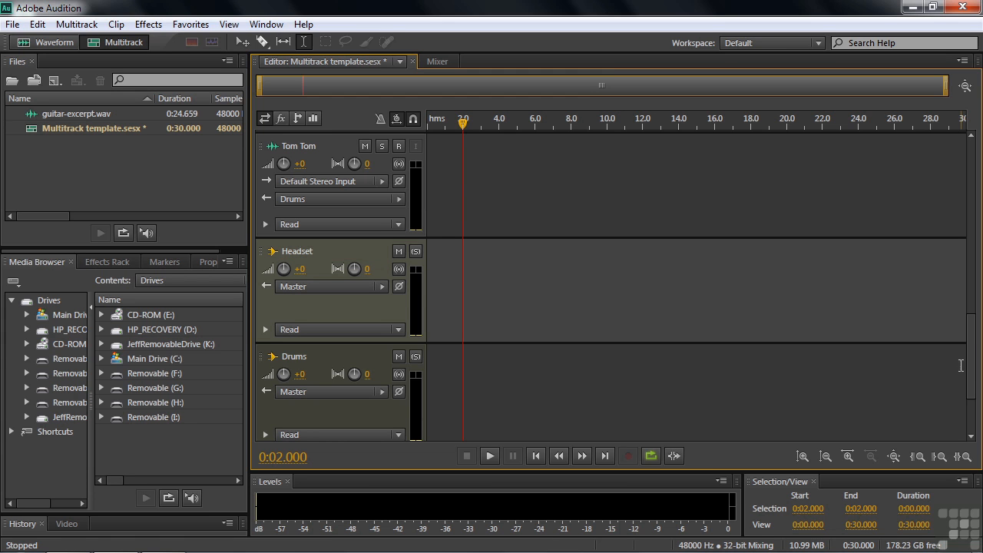
Assign send S1 of both the Guitar and Bass tracks to the Headset bus
{"action": "left_click_drag", "start_coordinate": [972, 376], "coordinate": [970, 191]}
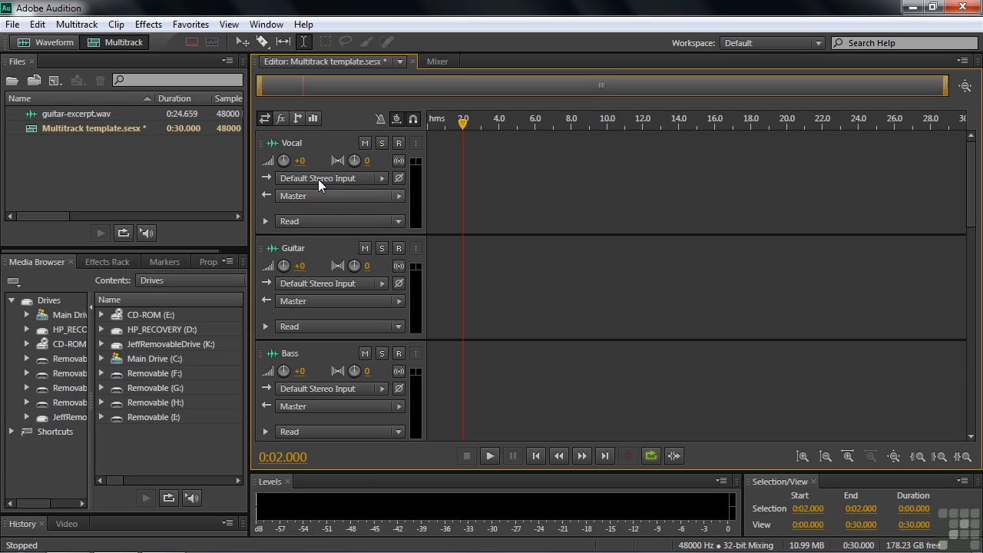
{"action": "left_click", "coordinate": [298, 119]}
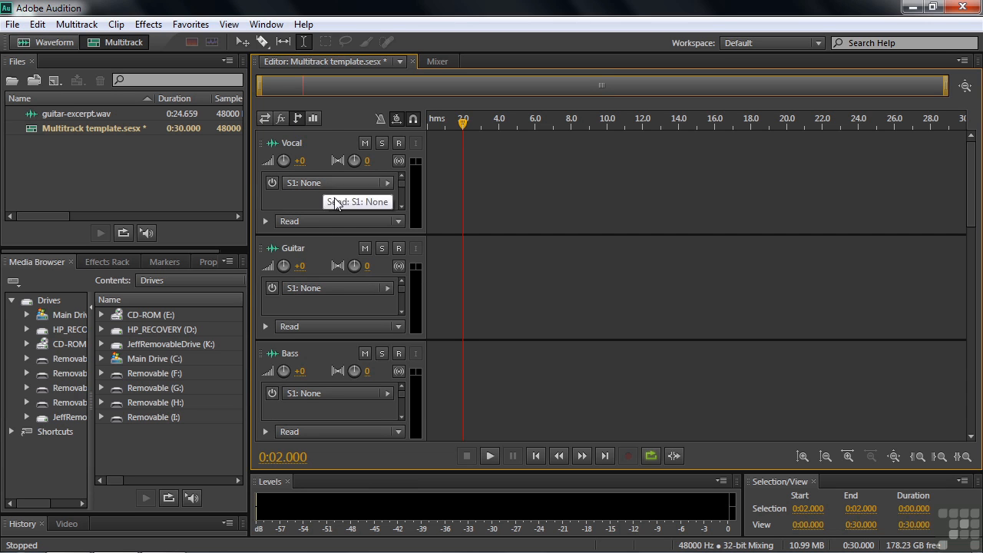
{"action": "left_click", "coordinate": [388, 290]}
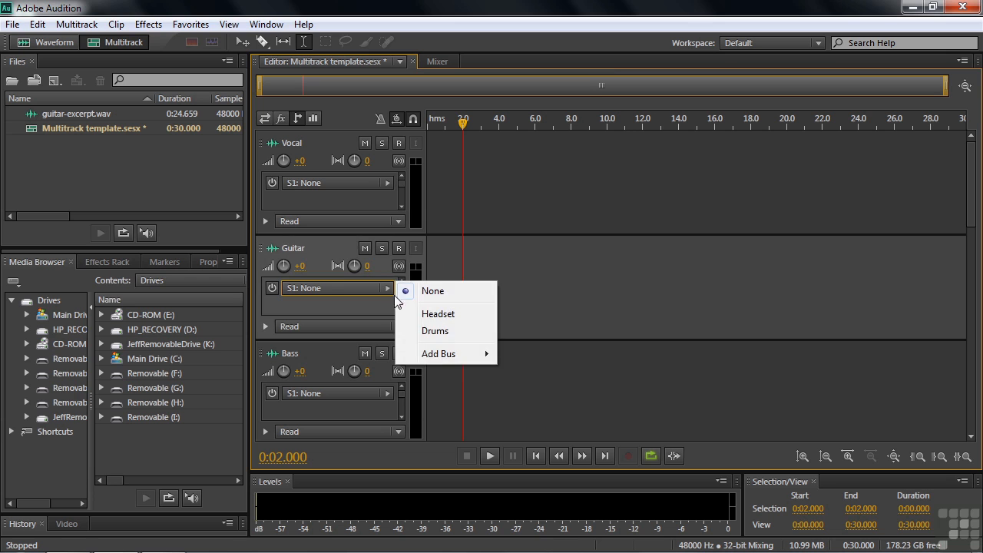
{"action": "left_click", "coordinate": [439, 313]}
{"action": "left_click", "coordinate": [388, 393]}
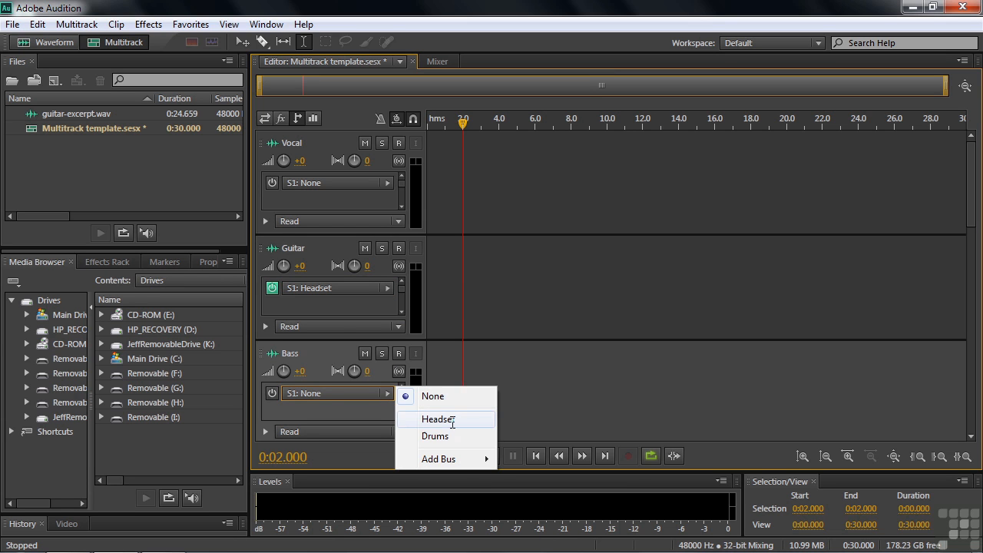
{"action": "left_click", "coordinate": [453, 419]}
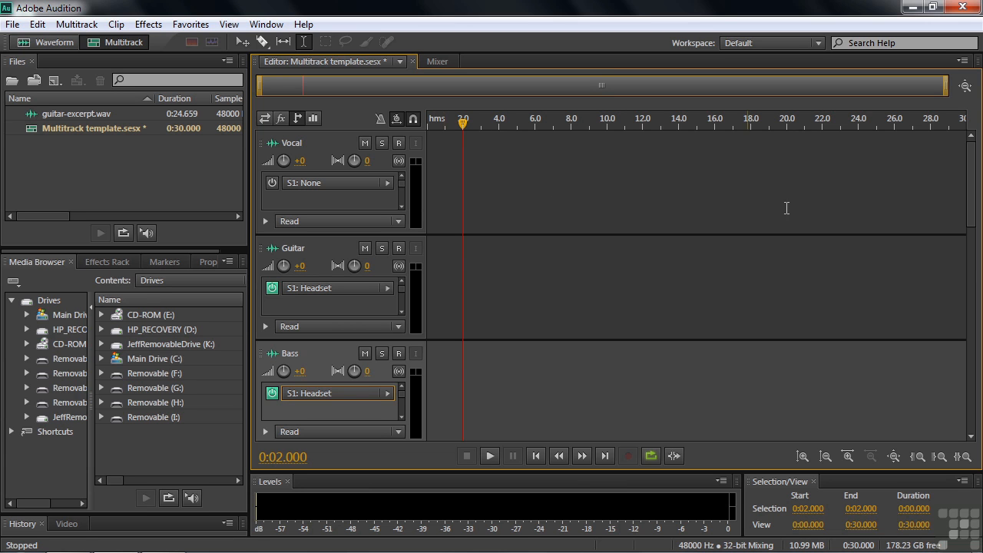
{"action": "left_click_drag", "start_coordinate": [970, 202], "coordinate": [977, 282]}
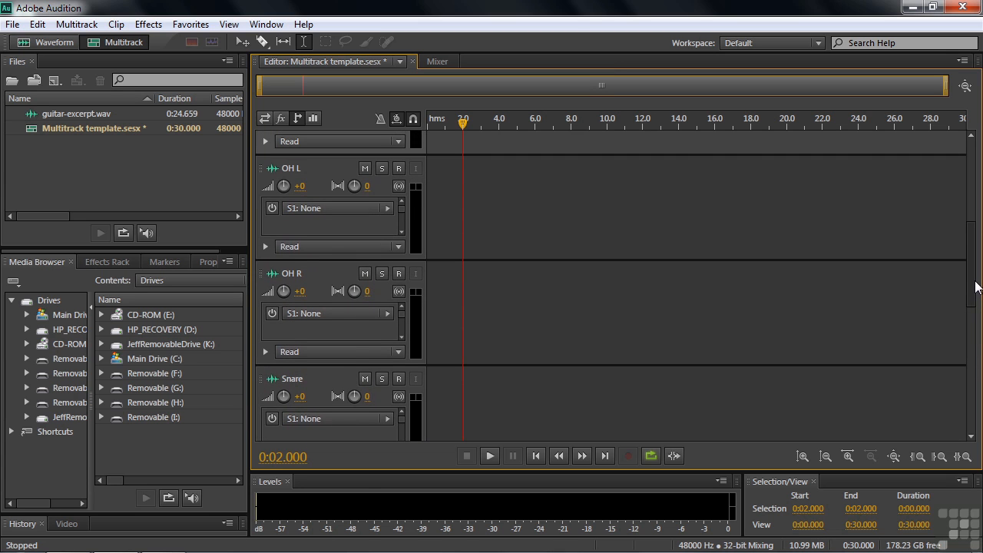
Pan the OH L track to L25.2 and the OH R track to R17.2
{"action": "left_click_drag", "start_coordinate": [364, 186], "coordinate": [284, 189]}
{"action": "left_click_drag", "start_coordinate": [349, 291], "coordinate": [419, 300]}
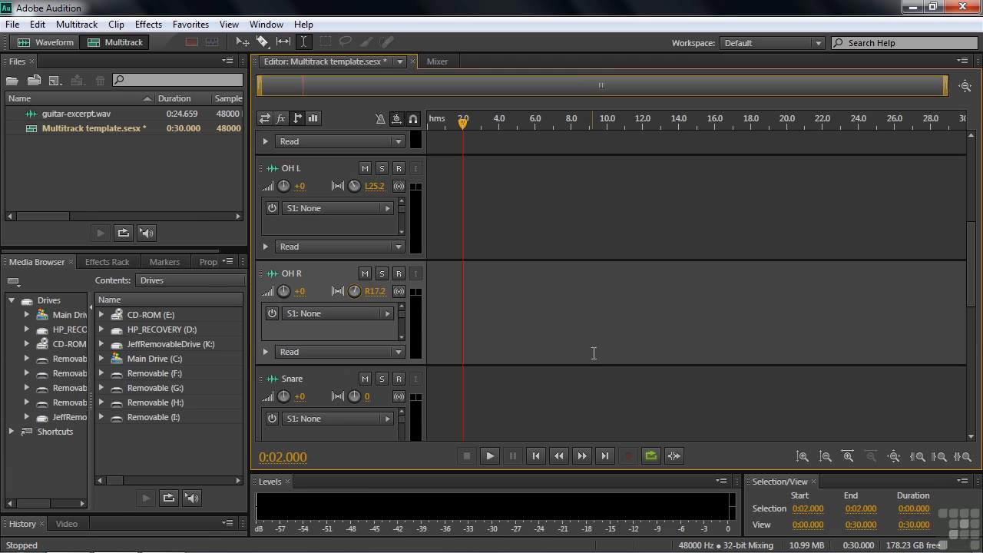
Lower the Guitar track's volume to -4.8 and the Bass track's volume to -8.7
{"action": "left_click_drag", "start_coordinate": [973, 308], "coordinate": [974, 187]}
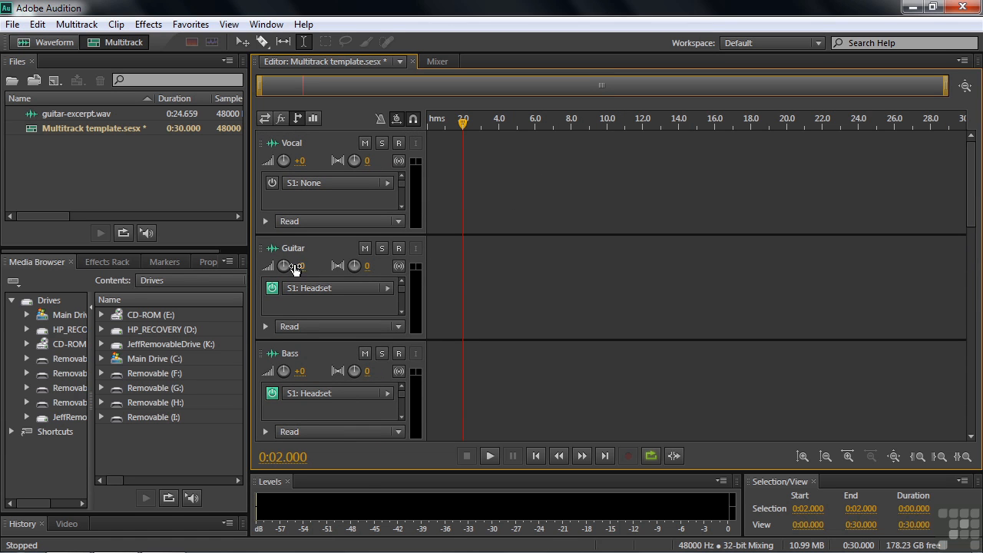
{"action": "left_click_drag", "start_coordinate": [289, 268], "coordinate": [268, 265]}
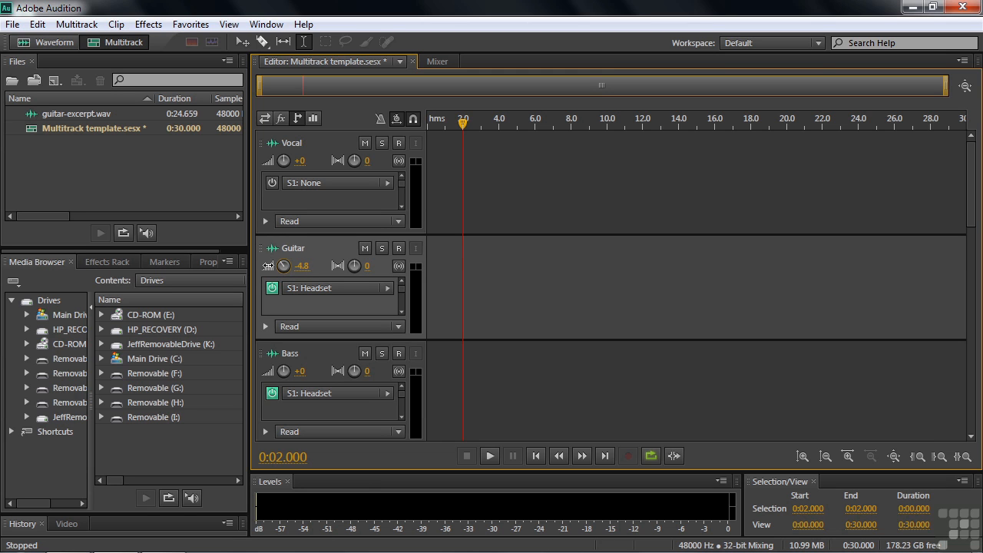
{"action": "left_click_drag", "start_coordinate": [283, 374], "coordinate": [254, 372]}
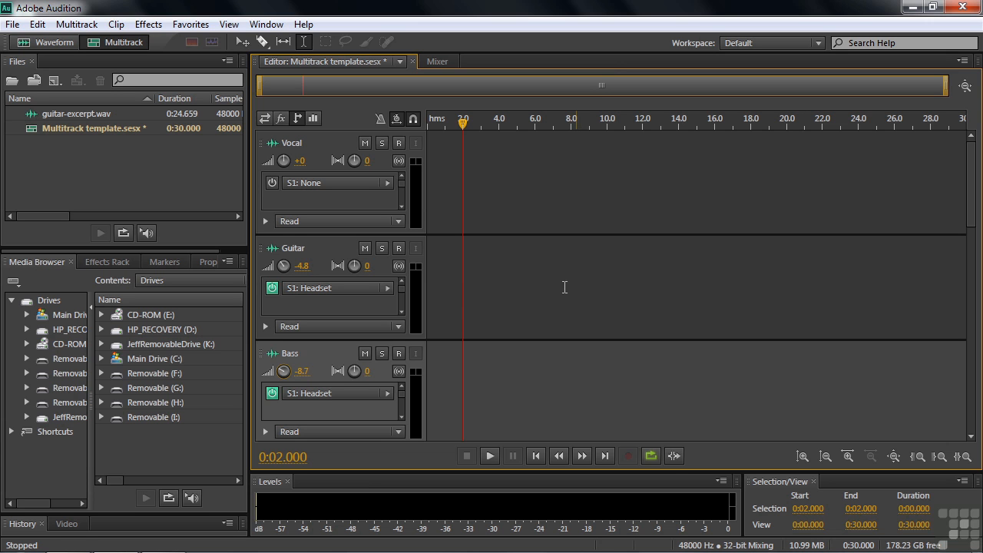
Add a mono audio track between the Vocal and Guitar tracks
{"action": "right_click", "coordinate": [467, 264]}
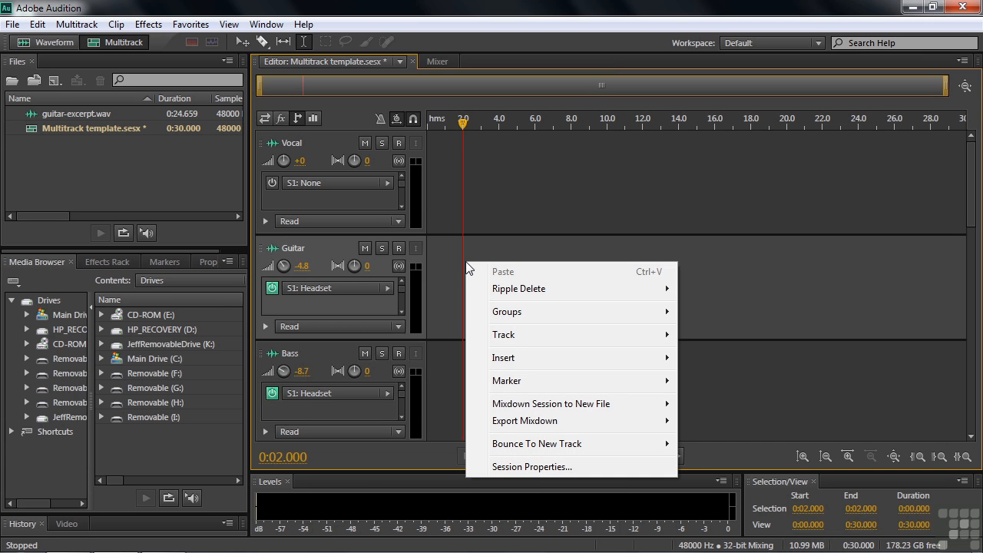
{"action": "mouse_move", "coordinate": [503, 337]}
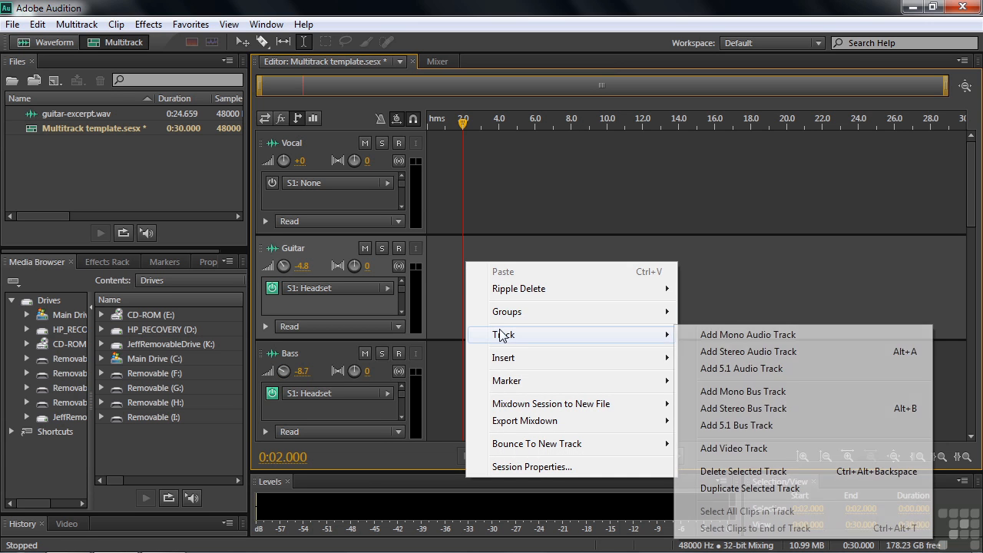
{"action": "left_click", "coordinate": [760, 336]}
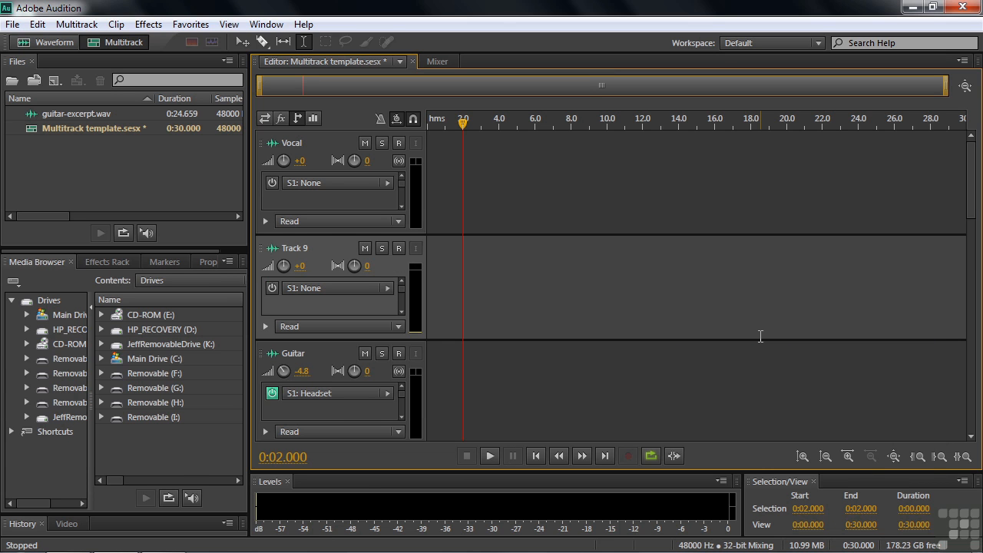
Place guitar-excerpt.wav at the start of both the new mono track and the Guitar track
{"action": "left_click_drag", "start_coordinate": [49, 116], "coordinate": [406, 316]}
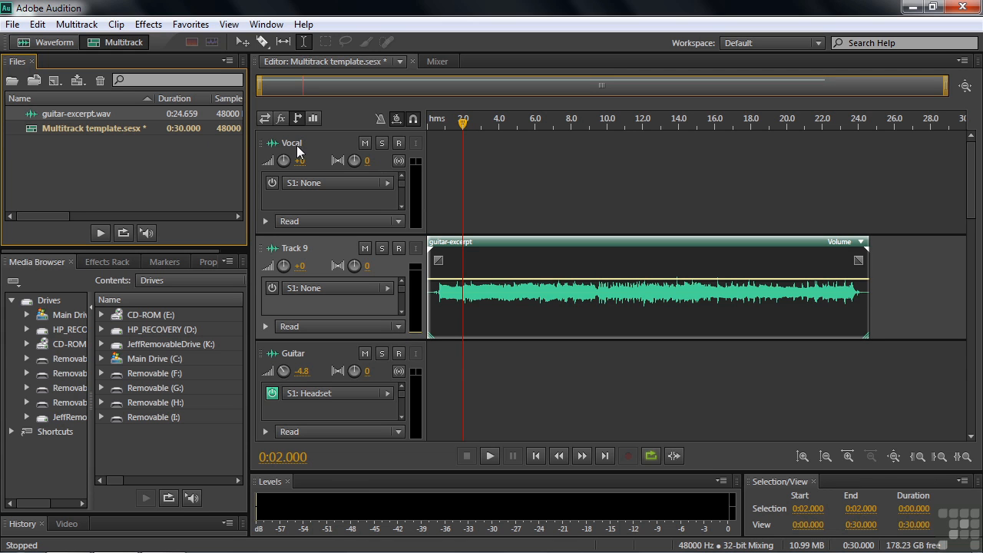
{"action": "left_click_drag", "start_coordinate": [36, 112], "coordinate": [423, 382]}
{"action": "left_click_drag", "start_coordinate": [972, 213], "coordinate": [974, 243]}
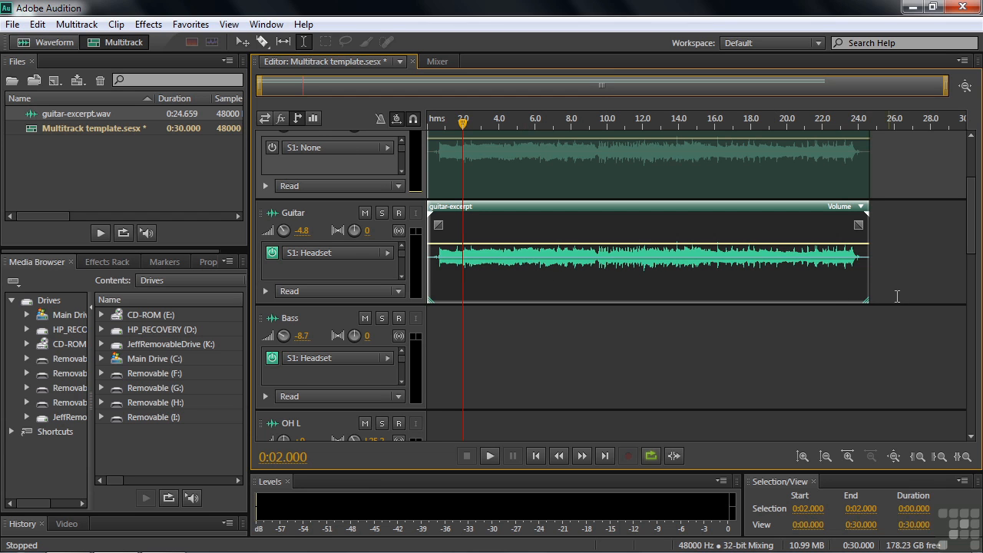
Expand the automation lane of Track 9 and display its Pan envelope
{"action": "scroll", "coordinate": [974, 231], "scroll_direction": "up", "scroll_amount": 3}
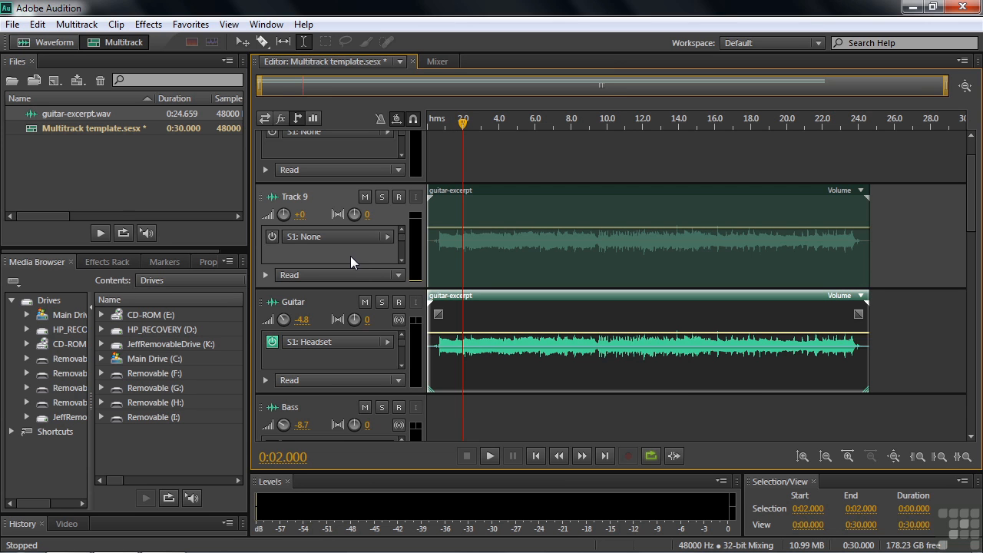
{"action": "left_click", "coordinate": [265, 274]}
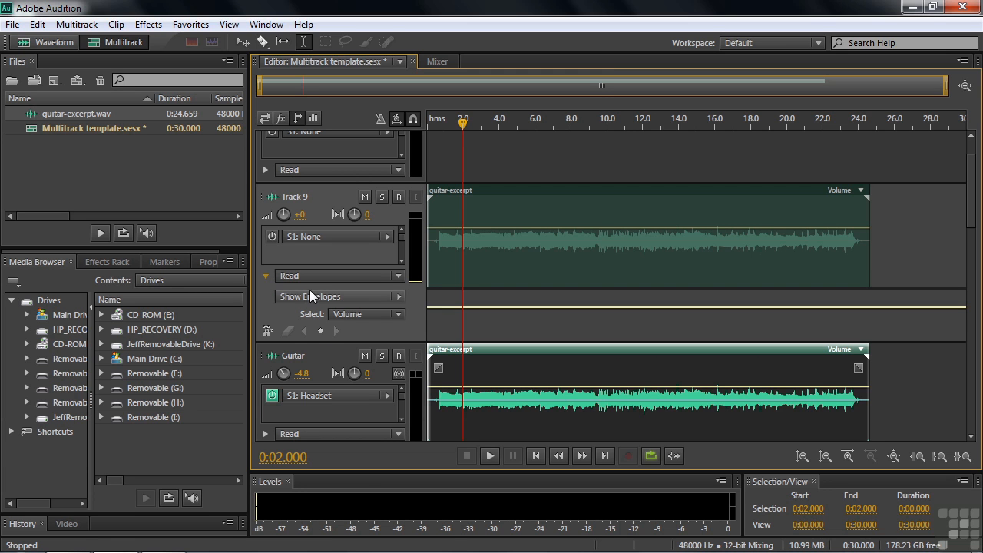
{"action": "left_click", "coordinate": [401, 315]}
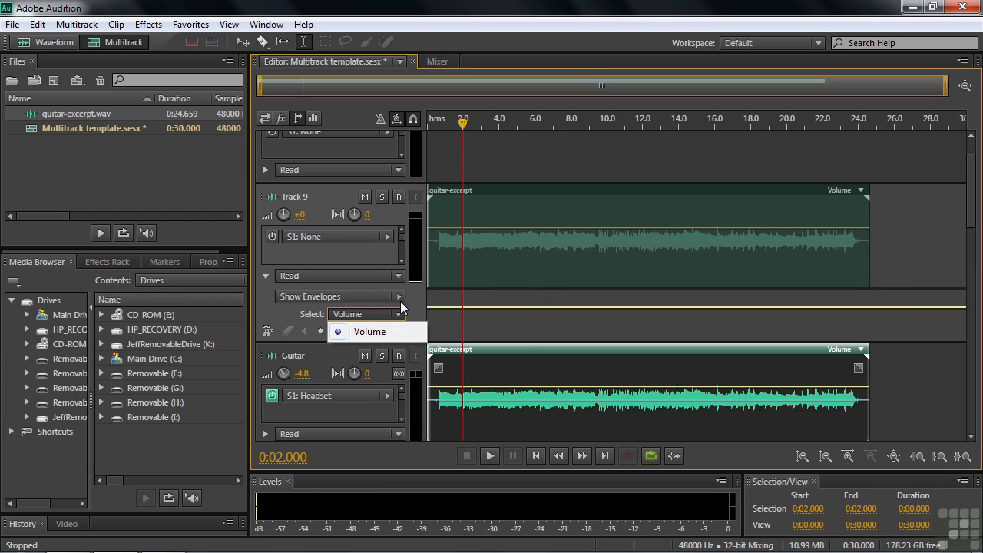
{"action": "left_click", "coordinate": [399, 296]}
{"action": "left_click", "coordinate": [440, 335]}
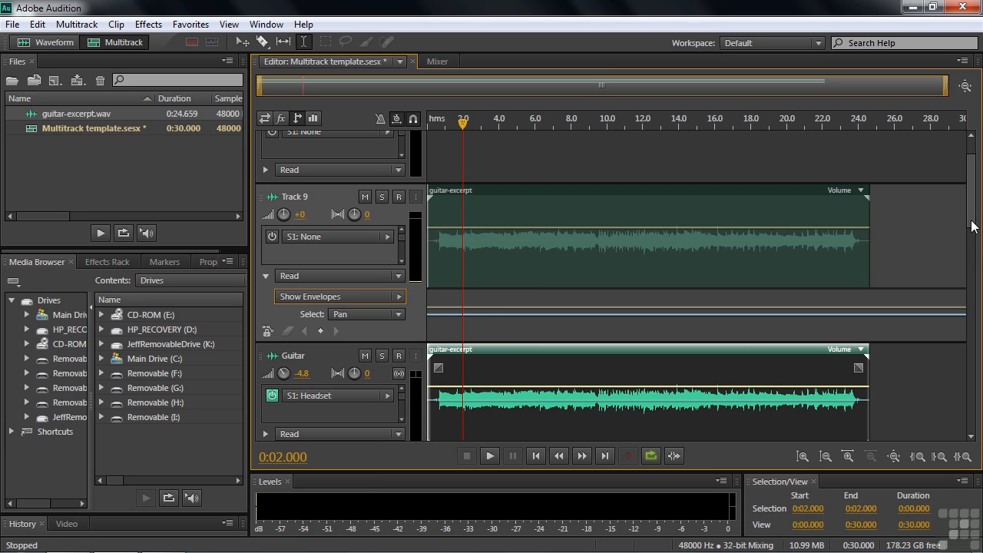
Shape the Guitar clip's pan envelope so it sweeps from hard left to hard right near the clip's start
{"action": "scroll", "coordinate": [971, 227], "scroll_direction": "down", "scroll_amount": 2}
{"action": "left_click_drag", "start_coordinate": [442, 295], "coordinate": [448, 250]}
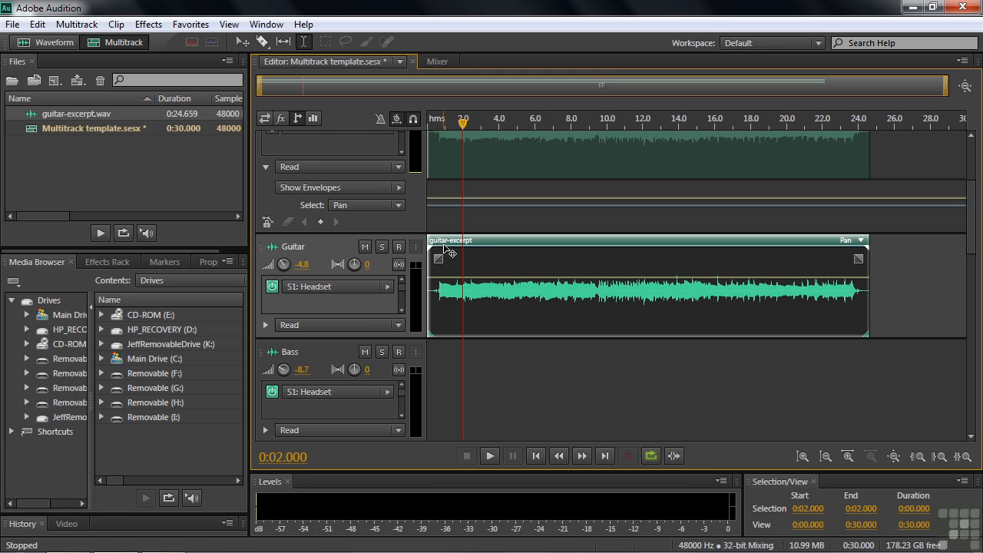
{"action": "left_click", "coordinate": [440, 247]}
{"action": "left_click_drag", "start_coordinate": [444, 246], "coordinate": [448, 351]}
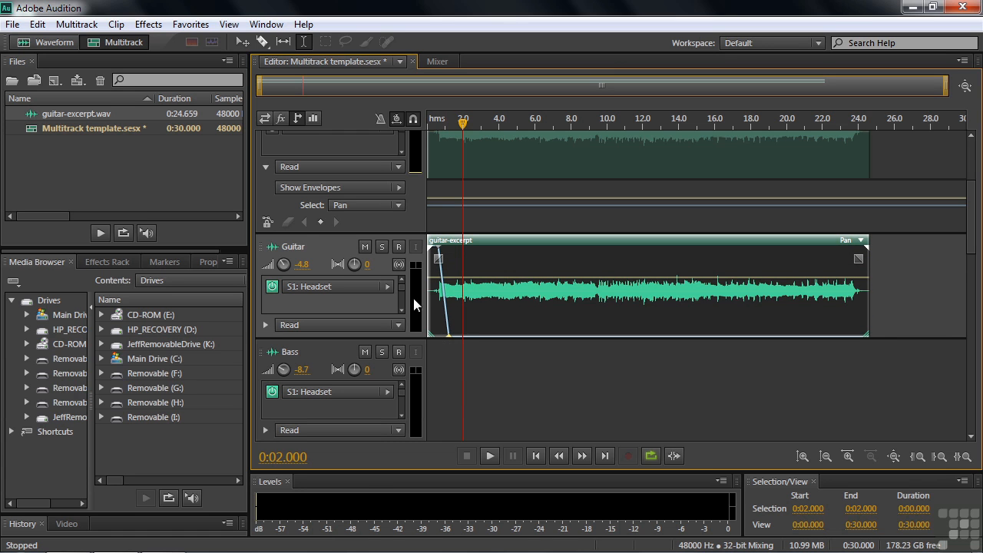
Solo the Guitar track and play the clip's pan sweep from 0:00.512
{"action": "left_click", "coordinate": [385, 251]}
{"action": "left_click_drag", "start_coordinate": [464, 123], "coordinate": [437, 130]}
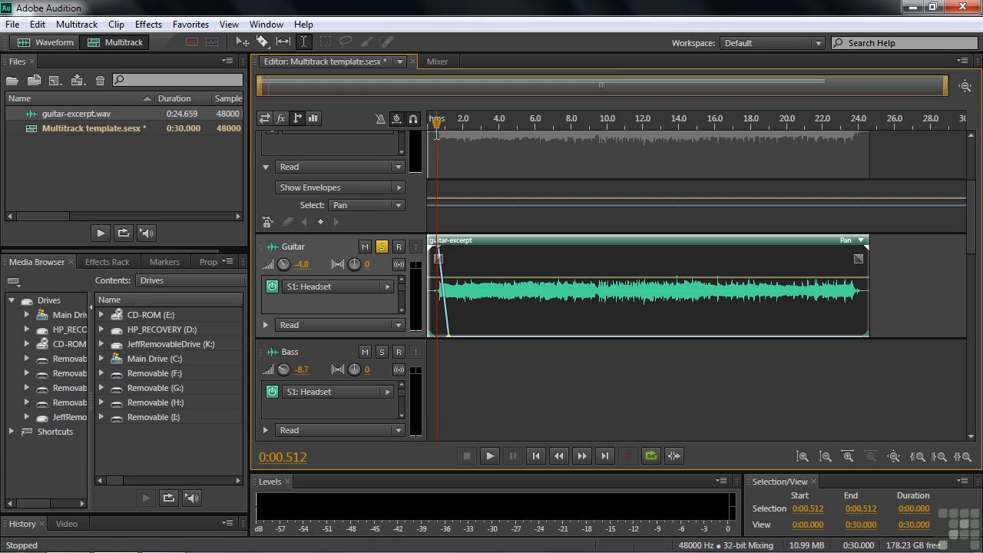
{"action": "key", "text": "space"}
{"action": "key", "text": "space"}
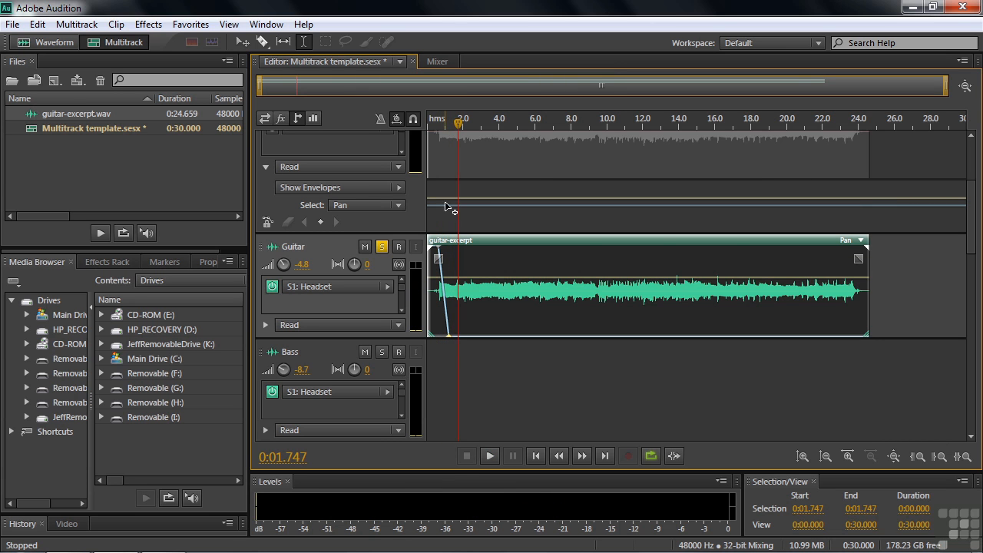
Unsolo the Guitar track and shape Track 9's pan envelope to sweep from left to hard right near the start
{"action": "scroll", "coordinate": [971, 245], "scroll_direction": "up", "scroll_amount": 2}
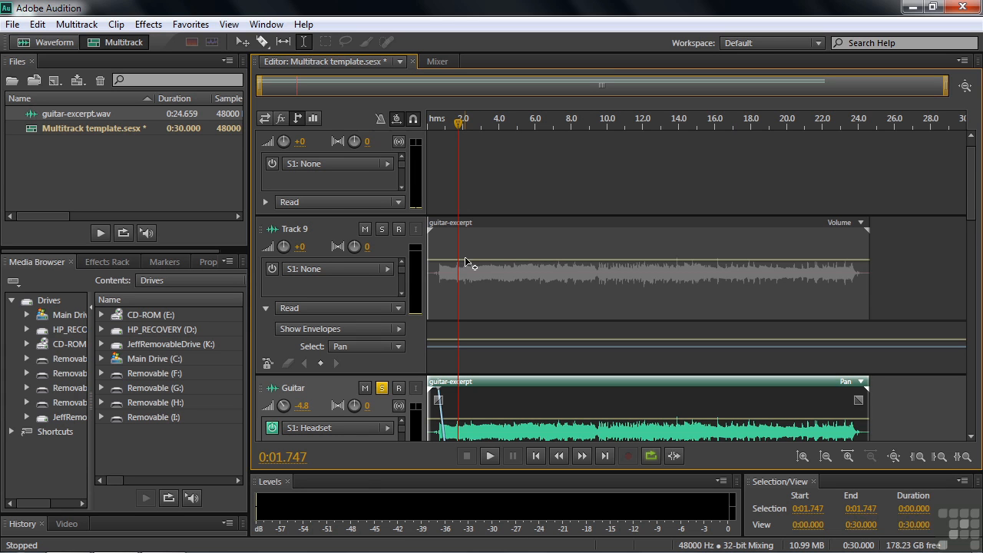
{"action": "left_click", "coordinate": [382, 388]}
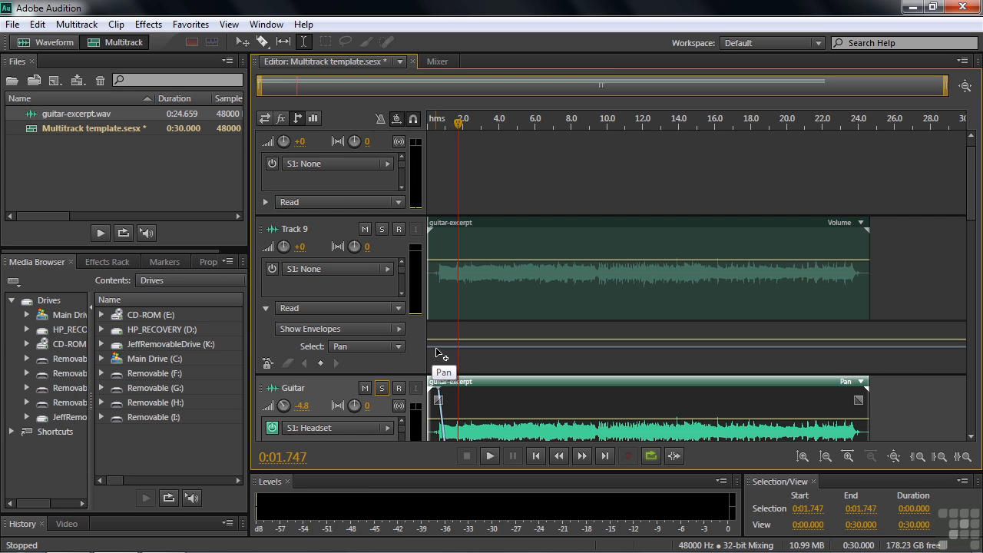
{"action": "left_click_drag", "start_coordinate": [436, 348], "coordinate": [449, 384]}
Play the session from 0:00.512 to hear the pan automation on Track 9
{"action": "left_click_drag", "start_coordinate": [459, 125], "coordinate": [437, 135]}
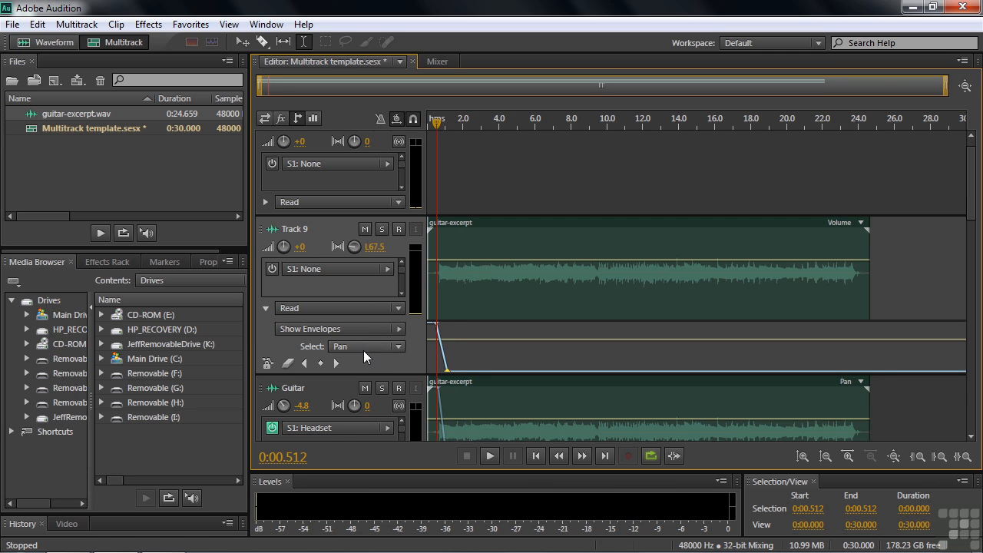
{"action": "key", "text": "space"}
{"action": "key", "text": "space"}
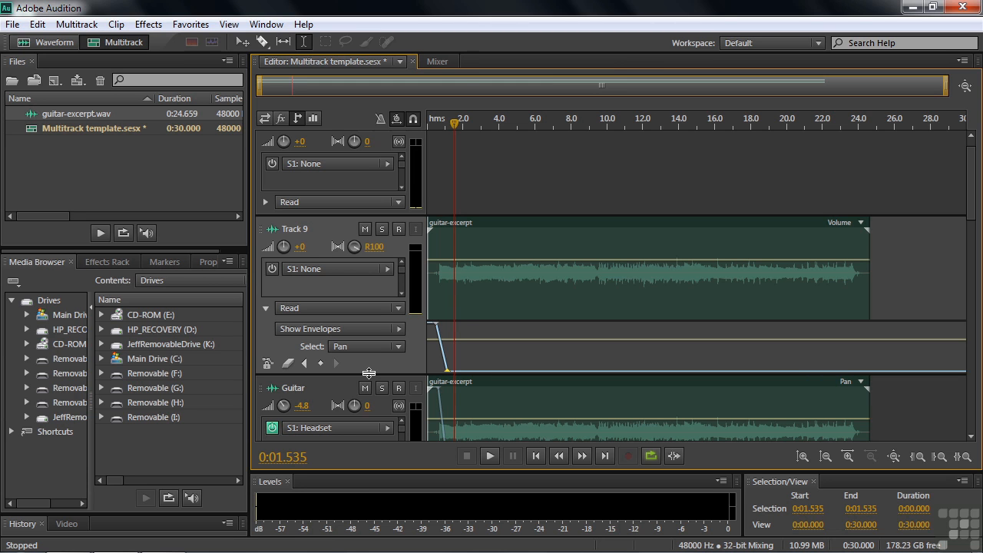
Delete the guitar-excerpt clips from Track 9 and the Guitar track, and collapse Track 9's automation lane
{"action": "left_click", "coordinate": [546, 224]}
{"action": "key", "text": "Delete"}
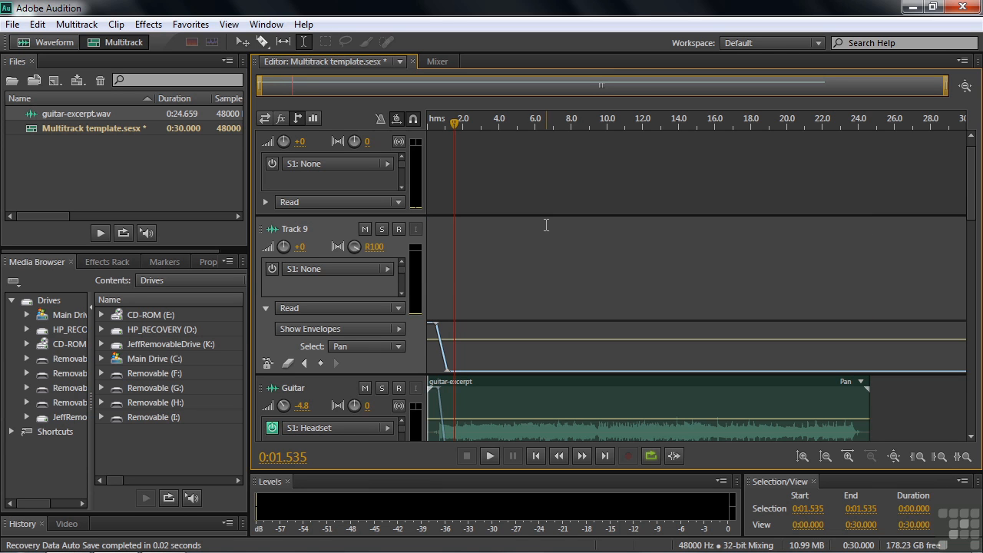
{"action": "left_click", "coordinate": [266, 308]}
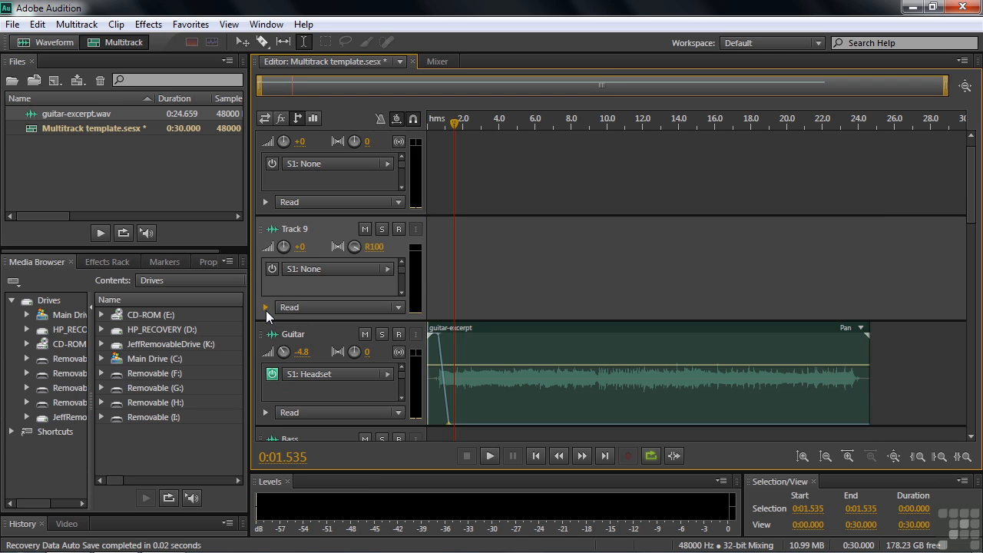
{"action": "left_click", "coordinate": [512, 330]}
{"action": "key", "text": "Delete"}
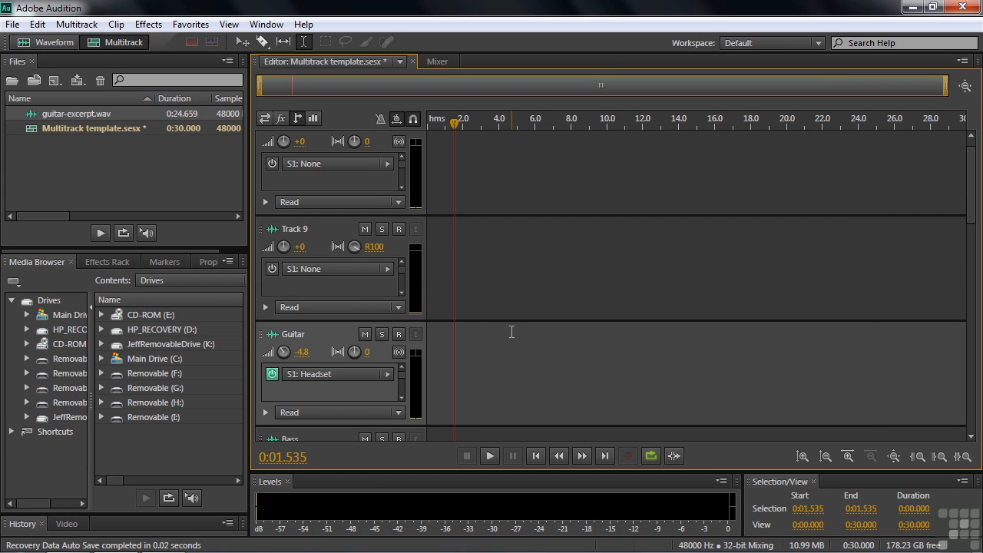
Remove the pan keyframes from Track 9, return its pan envelope to center, and collapse the automation lane
{"action": "left_click", "coordinate": [266, 306]}
{"action": "left_click_drag", "start_coordinate": [436, 325], "coordinate": [450, 425]}
{"action": "left_click_drag", "start_coordinate": [448, 373], "coordinate": [450, 346]}
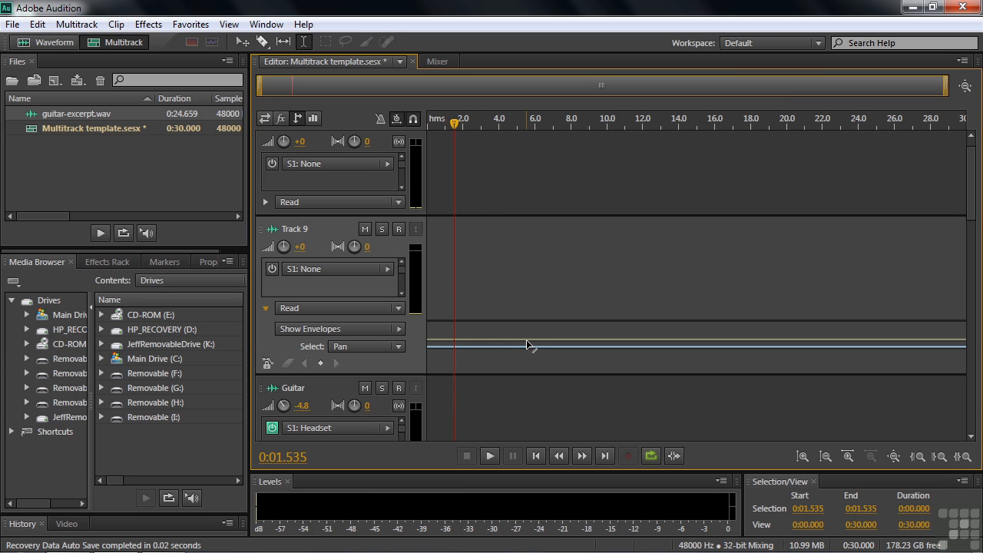
{"action": "left_click", "coordinate": [266, 308]}
Delete Track 9 from between the Vocal and Guitar tracks
{"action": "mouse_move", "coordinate": [970, 199]}
{"action": "left_mouse_down"}
{"action": "mouse_move", "coordinate": [981, 422]}
{"action": "mouse_move", "coordinate": [974, 182]}
{"action": "left_mouse_up"}
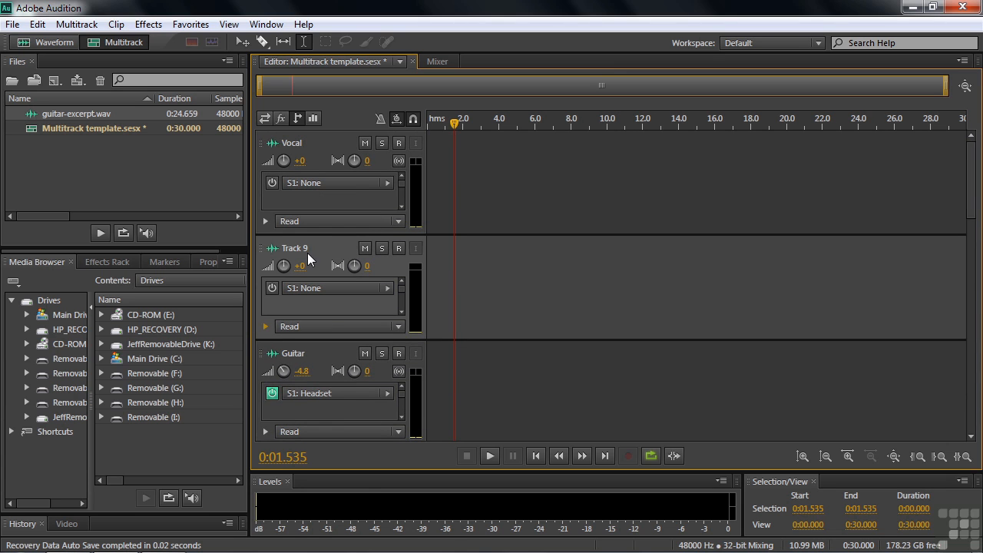
{"action": "right_click", "coordinate": [469, 265]}
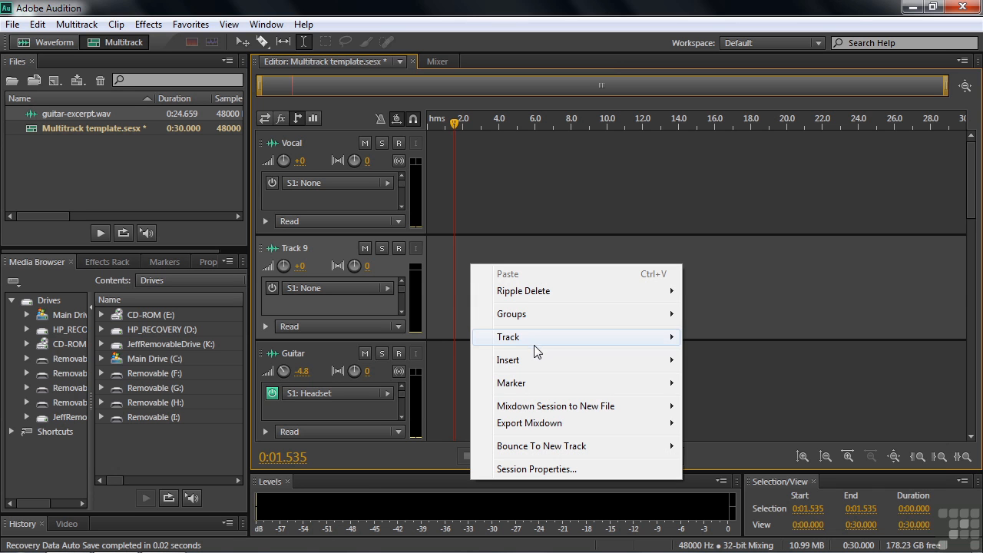
{"action": "mouse_move", "coordinate": [538, 338]}
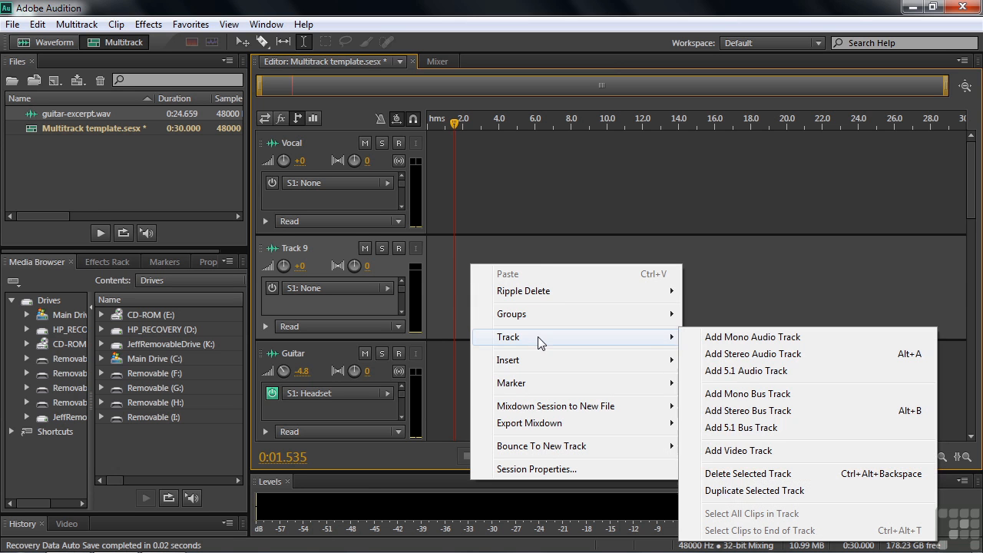
{"action": "left_click", "coordinate": [722, 474]}
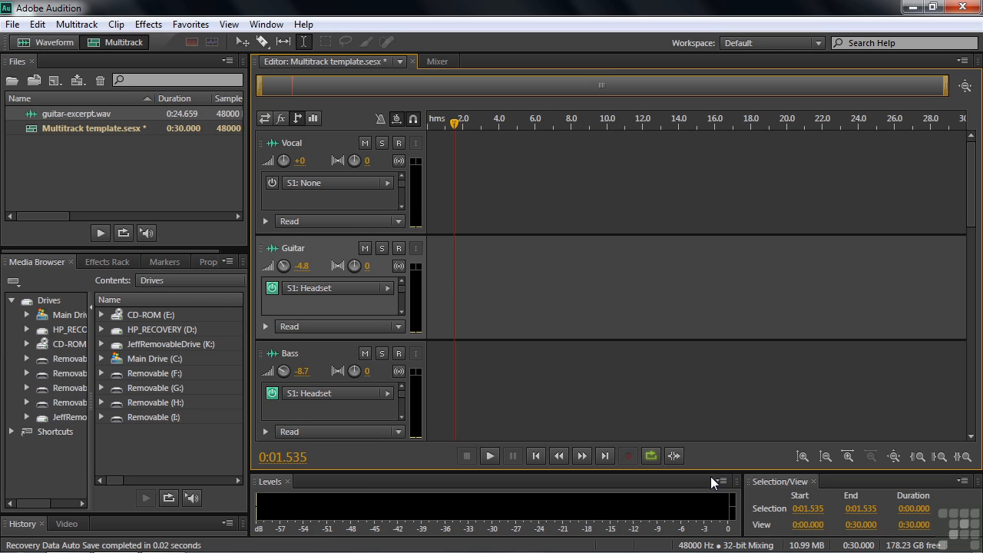
Open the New Multitrack Session dialog to view its template setting and cancel without creating a session
{"action": "left_click", "coordinate": [79, 26]}
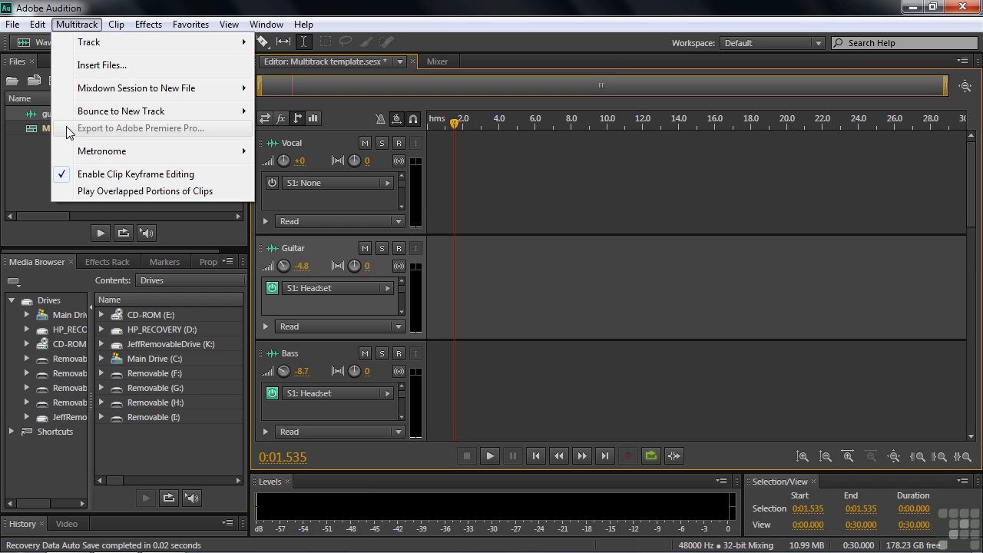
{"action": "mouse_move", "coordinate": [10, 26]}
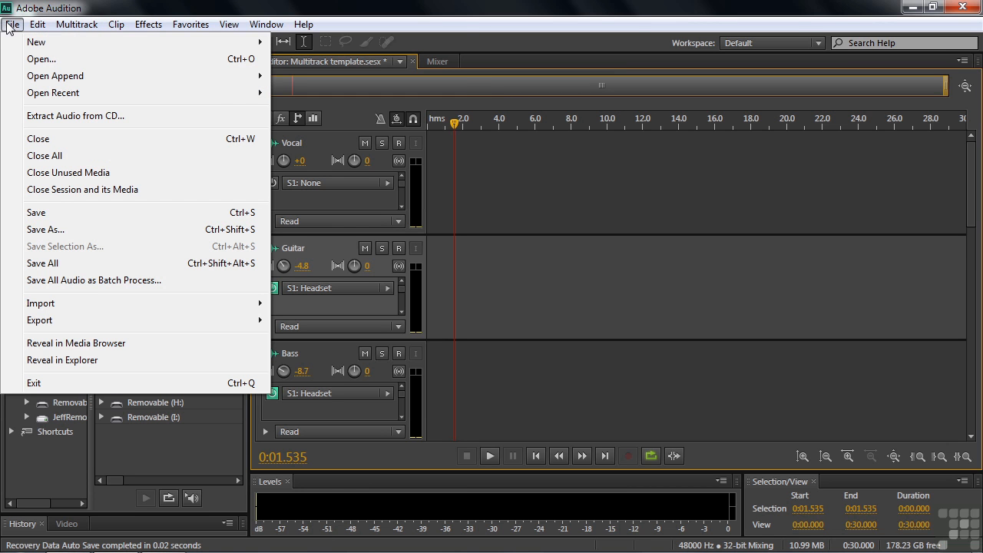
{"action": "mouse_move", "coordinate": [29, 47]}
{"action": "left_click", "coordinate": [308, 42]}
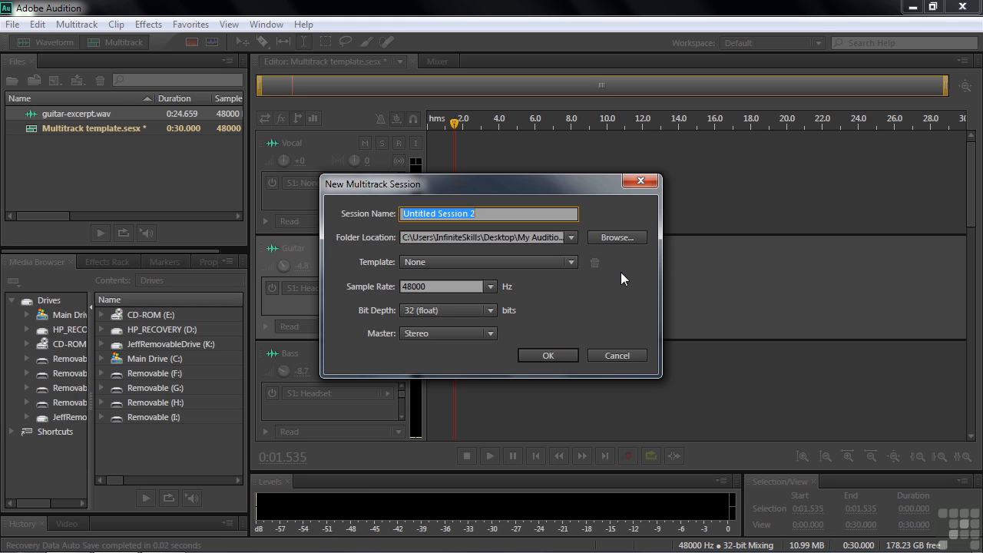
{"action": "left_click", "coordinate": [615, 357]}
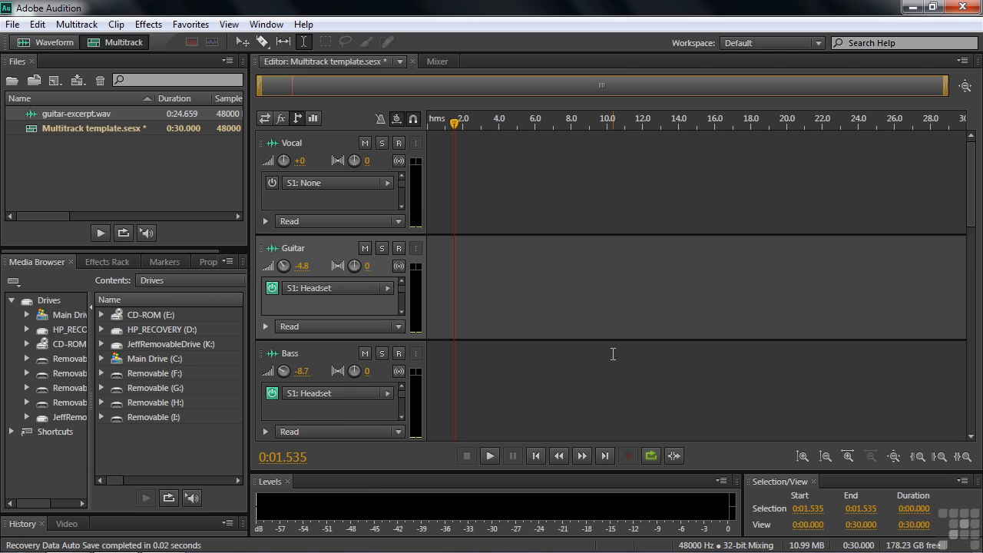
View the Export Session as Template settings, including the save location, and cancel without exporting
{"action": "left_click", "coordinate": [9, 25]}
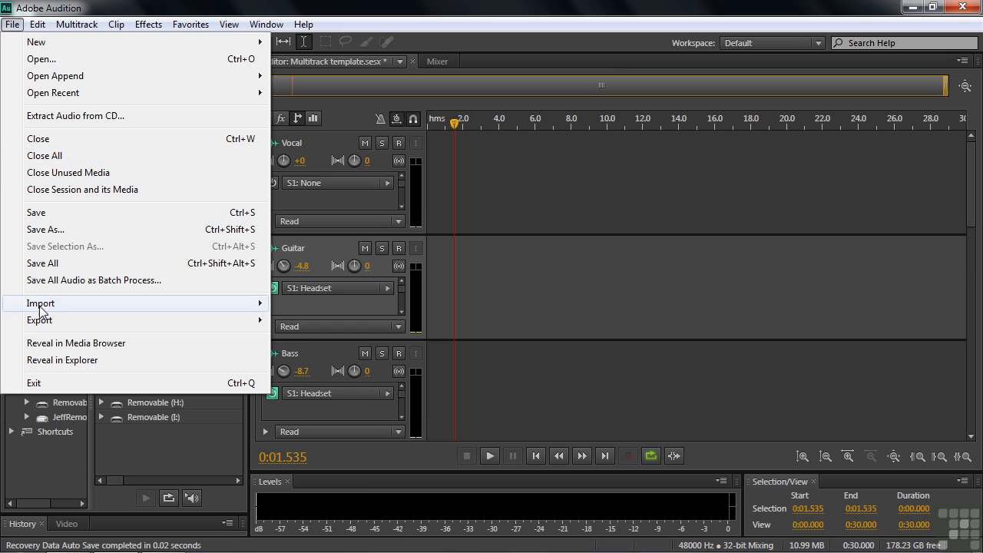
{"action": "mouse_move", "coordinate": [40, 321]}
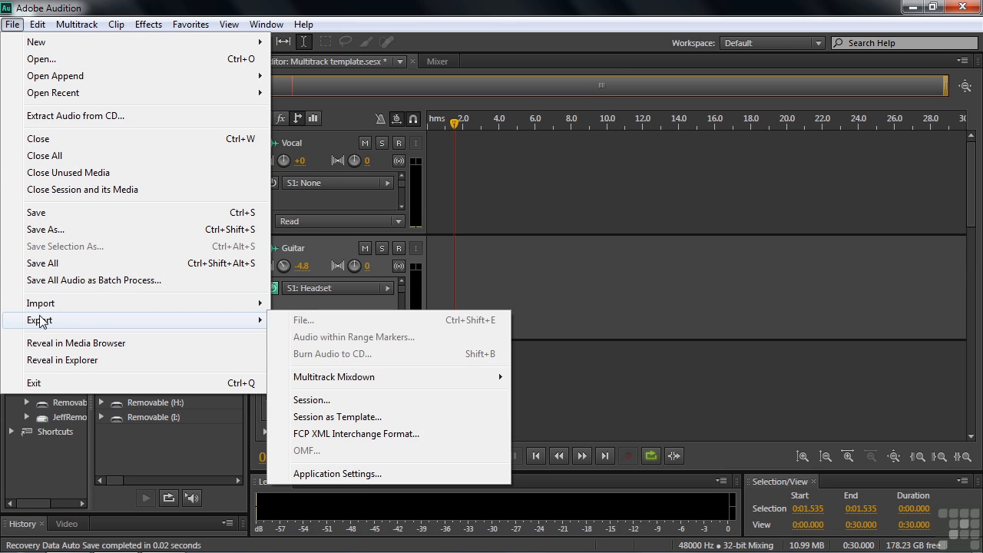
{"action": "left_click", "coordinate": [312, 417]}
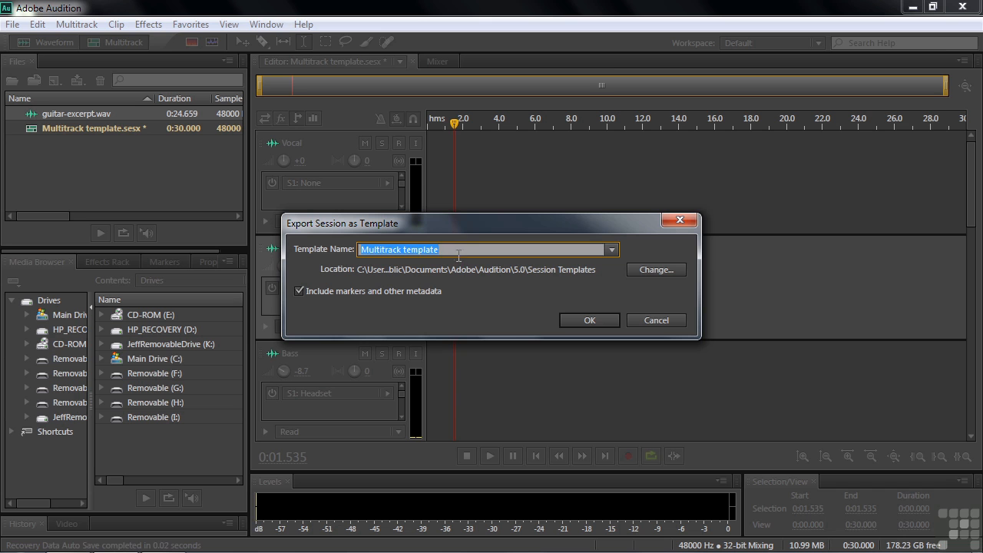
{"action": "left_click", "coordinate": [645, 321]}
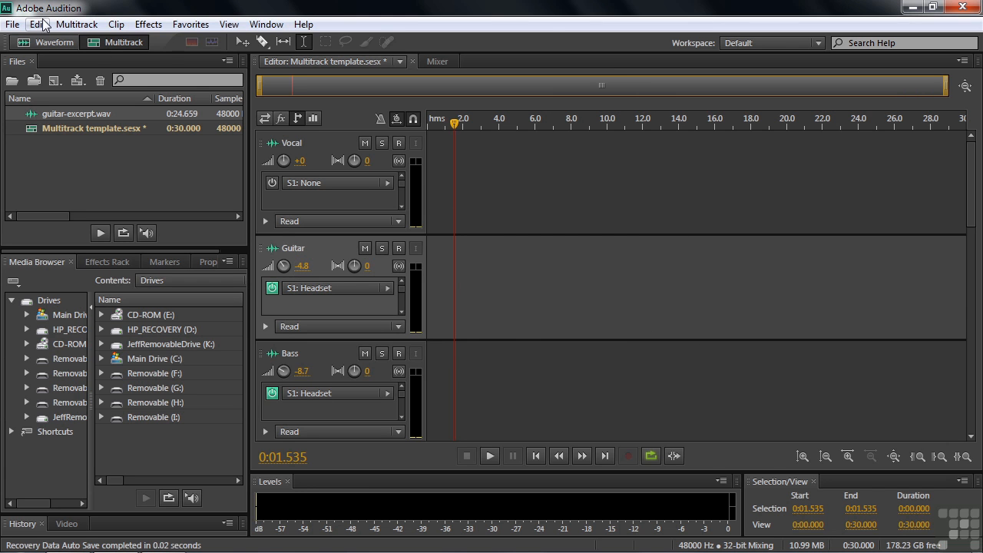
Check the session templates location in the Media & Disk Cache preferences and close them without changes
{"action": "left_click", "coordinate": [39, 24]}
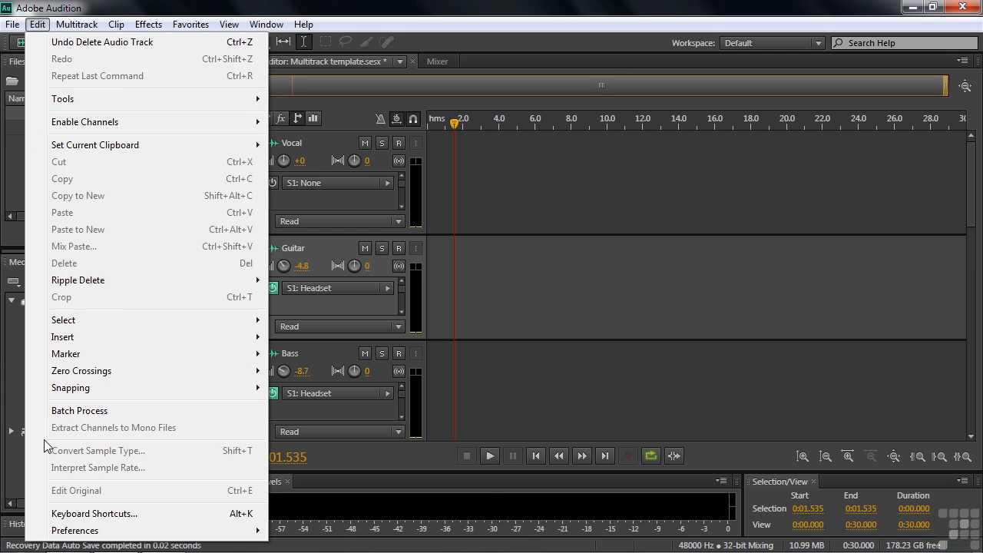
{"action": "mouse_move", "coordinate": [66, 530]}
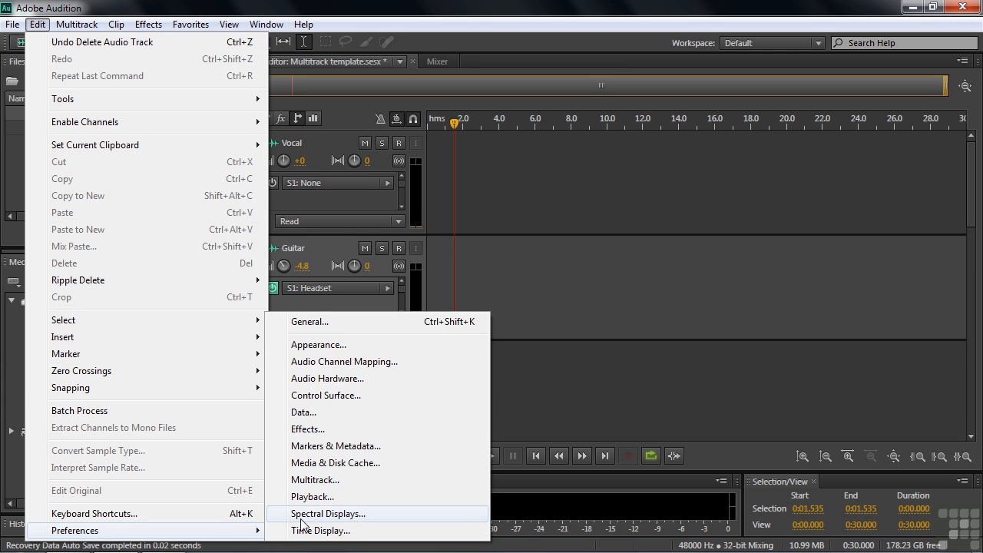
{"action": "left_click", "coordinate": [331, 466]}
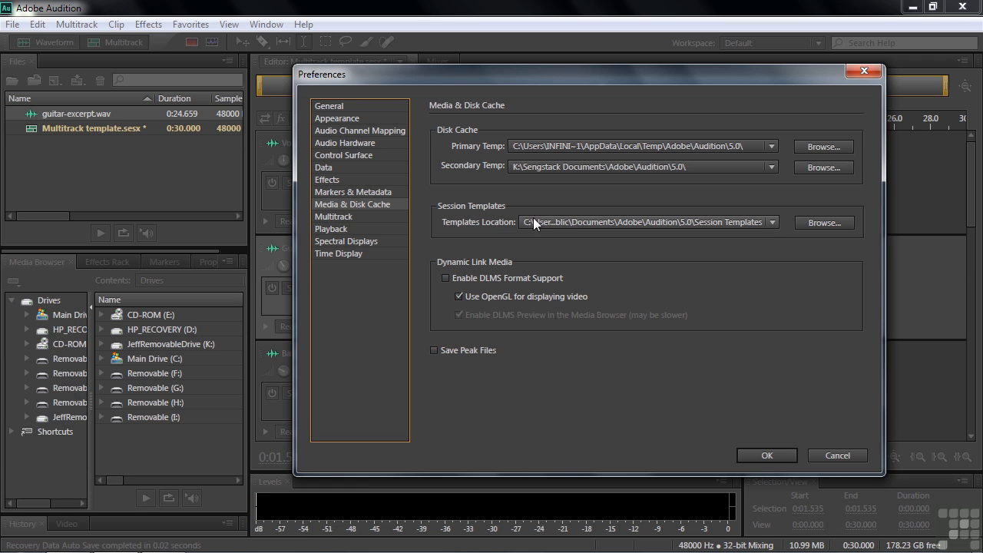
{"action": "left_click", "coordinate": [845, 457]}
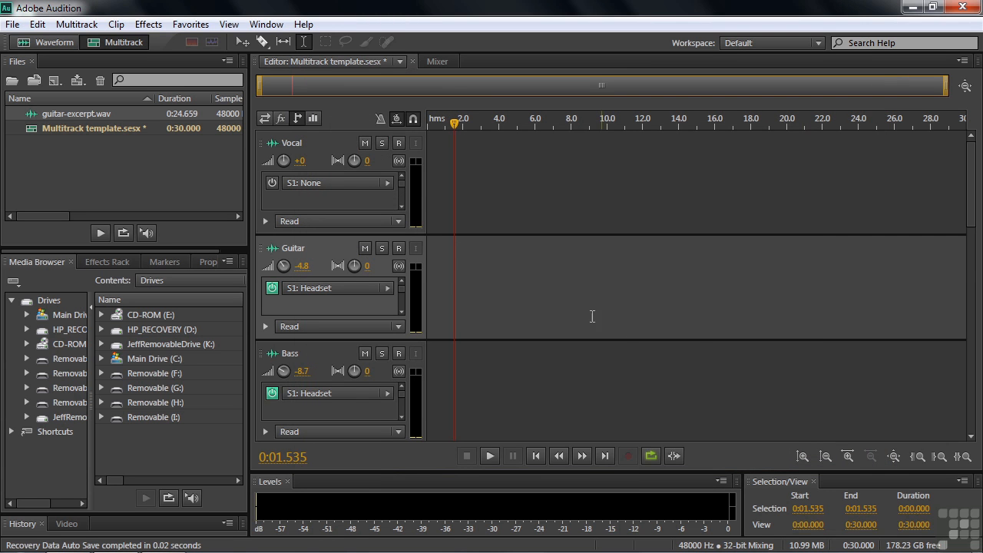
Export the session as a template, naming it with the owner's first name in possessive form followed by "Template" and keeping markers and metadata included
{"action": "left_click", "coordinate": [11, 24]}
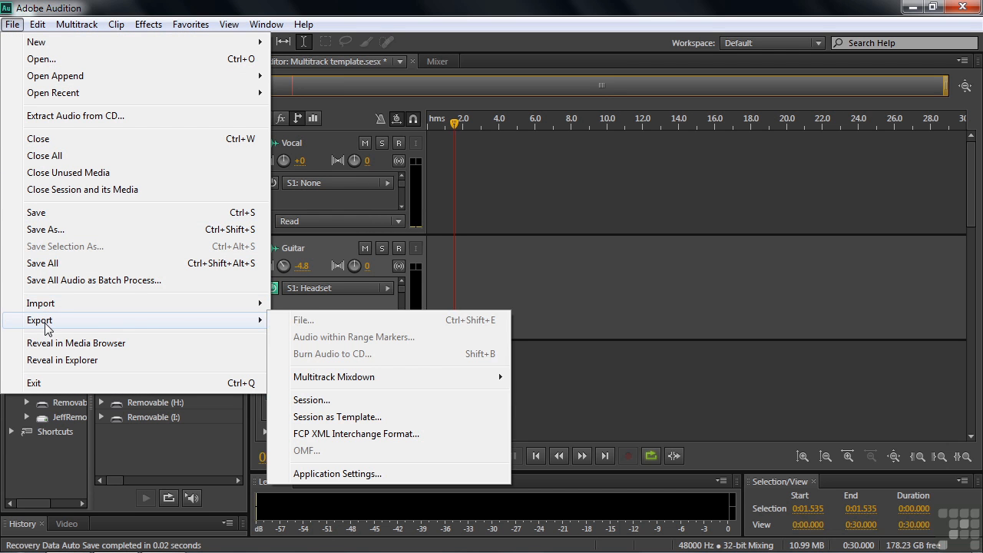
{"action": "left_click", "coordinate": [362, 416]}
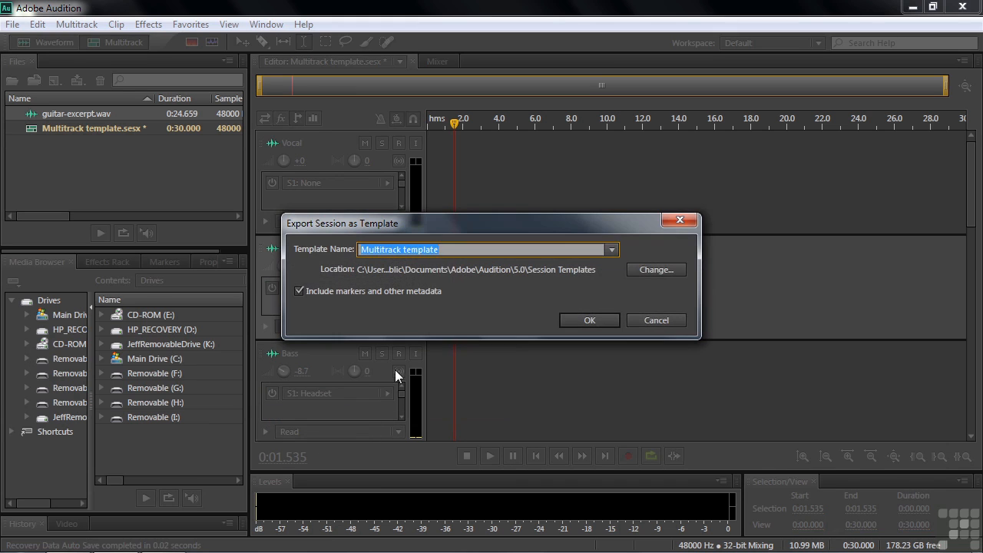
{"action": "left_click", "coordinate": [447, 249]}
{"action": "key", "text": "Down"}
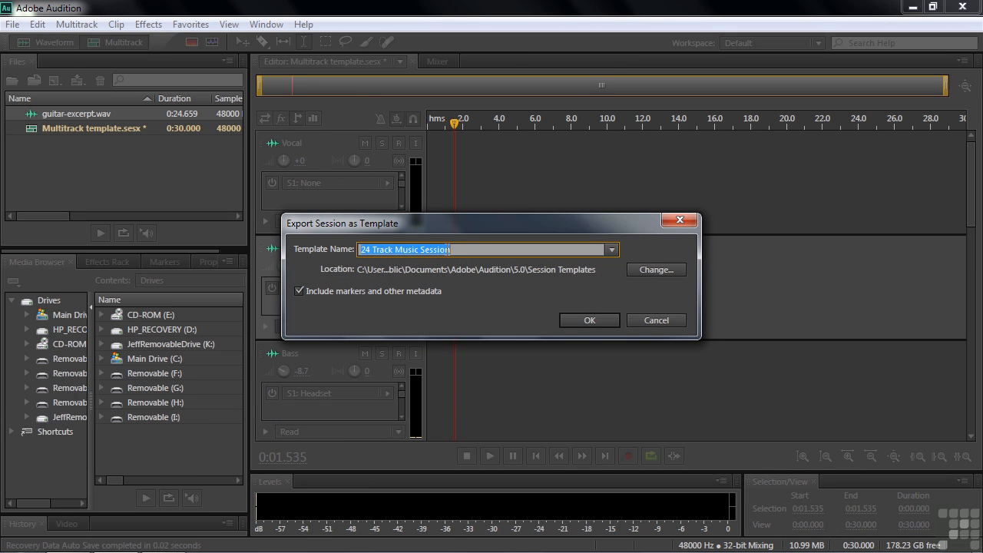
{"action": "key", "text": "BackSpace"}
{"action": "type", "text": "Jeff'"}
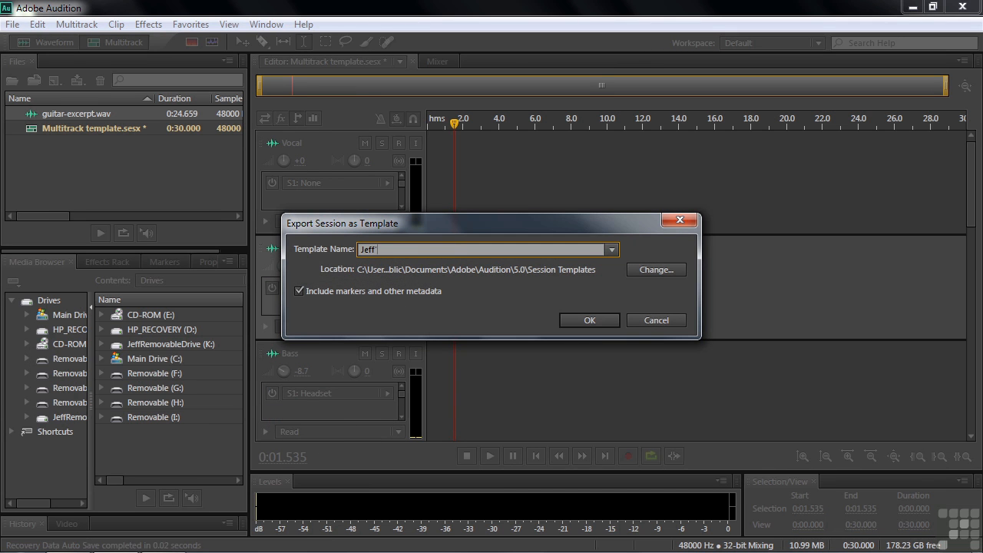
{"action": "type", "text": "s Template"}
{"action": "left_click", "coordinate": [589, 320]}
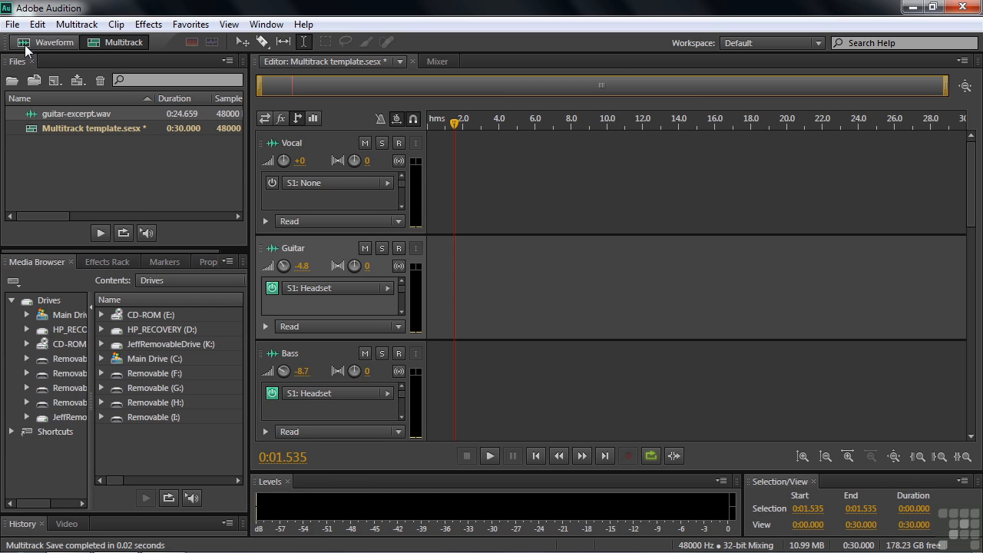
Open the New Multitrack Session dialog and display its template choices to locate the exported personal template
{"action": "left_click", "coordinate": [5, 27]}
{"action": "mouse_move", "coordinate": [100, 46]}
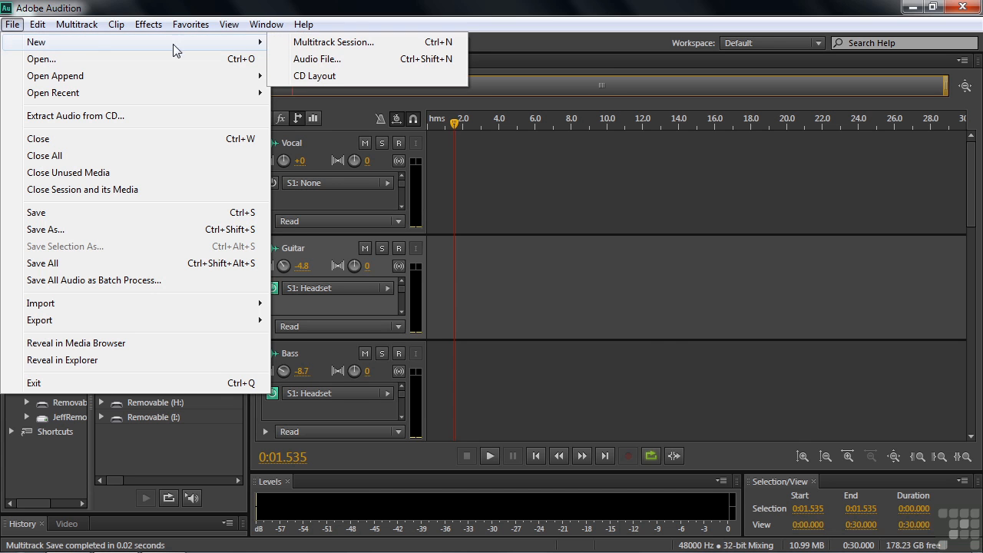
{"action": "left_click", "coordinate": [299, 46]}
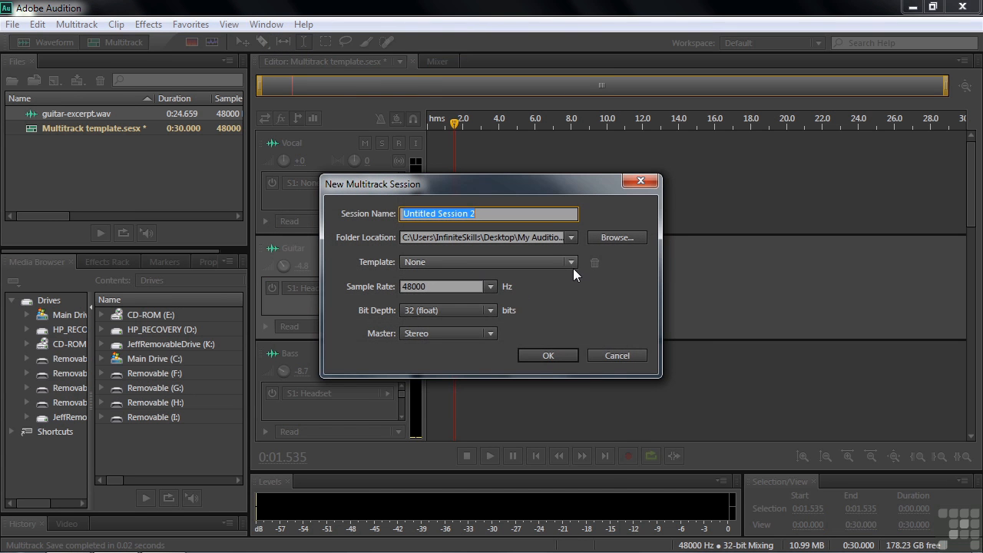
{"action": "left_click", "coordinate": [570, 263]}
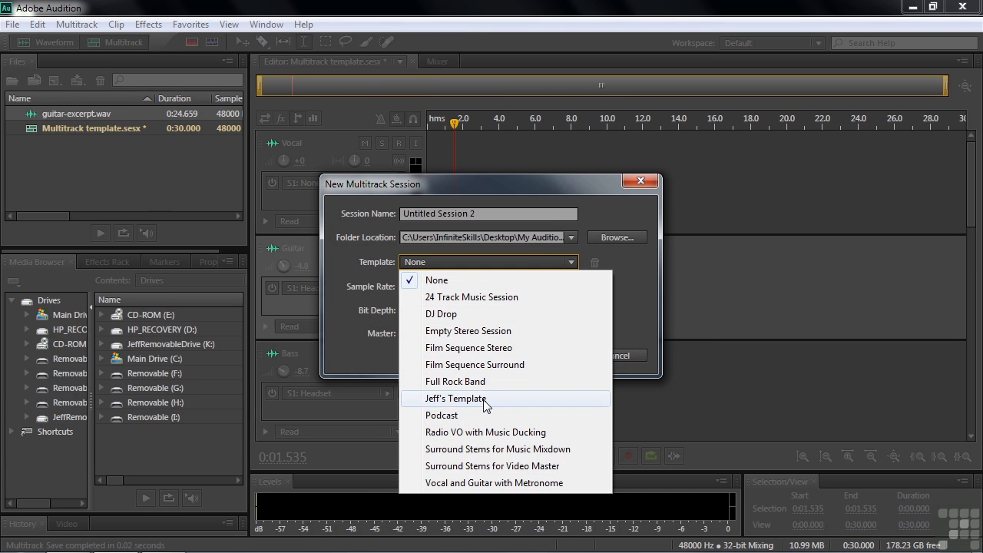